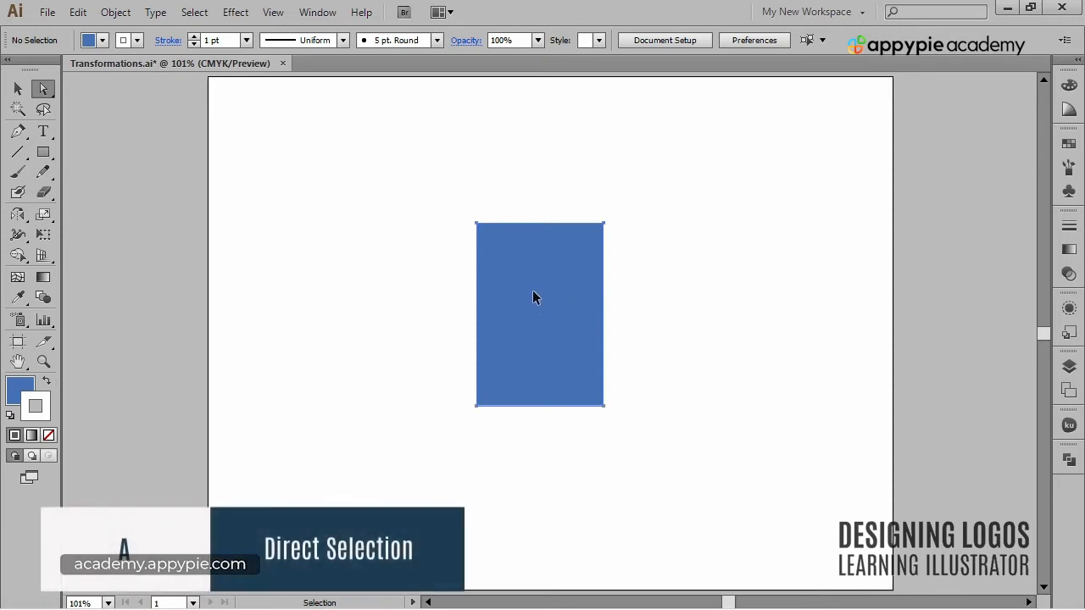
Reposition the blue rectangle freehand with the Direct Selection tool, keeping it near the middle of the artboard
{"action": "left_click_drag", "start_coordinate": [535, 296], "coordinate": [567, 305]}
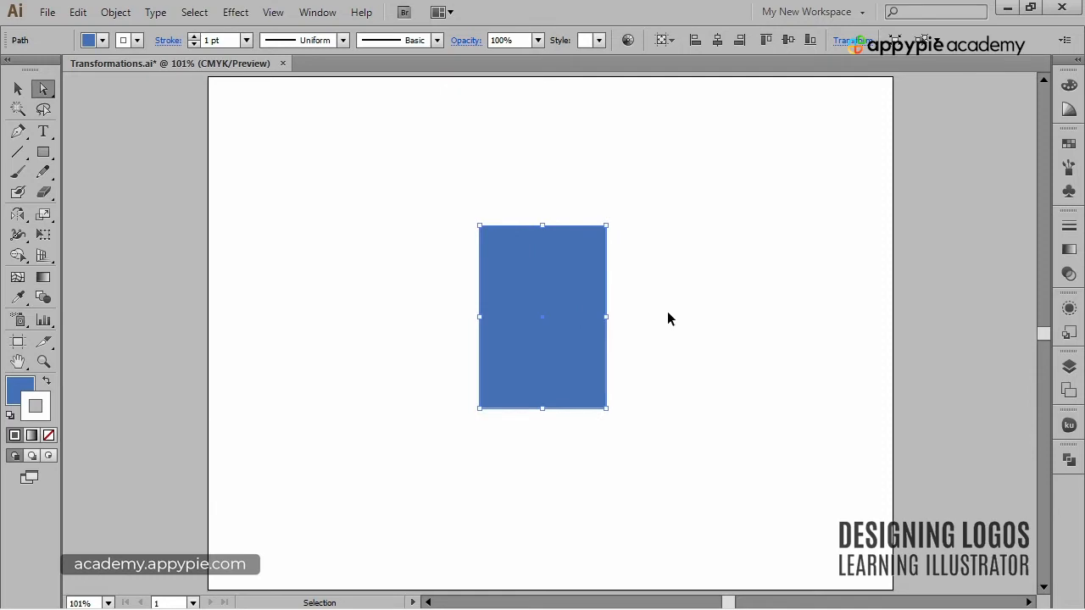
{"action": "left_click", "coordinate": [668, 318]}
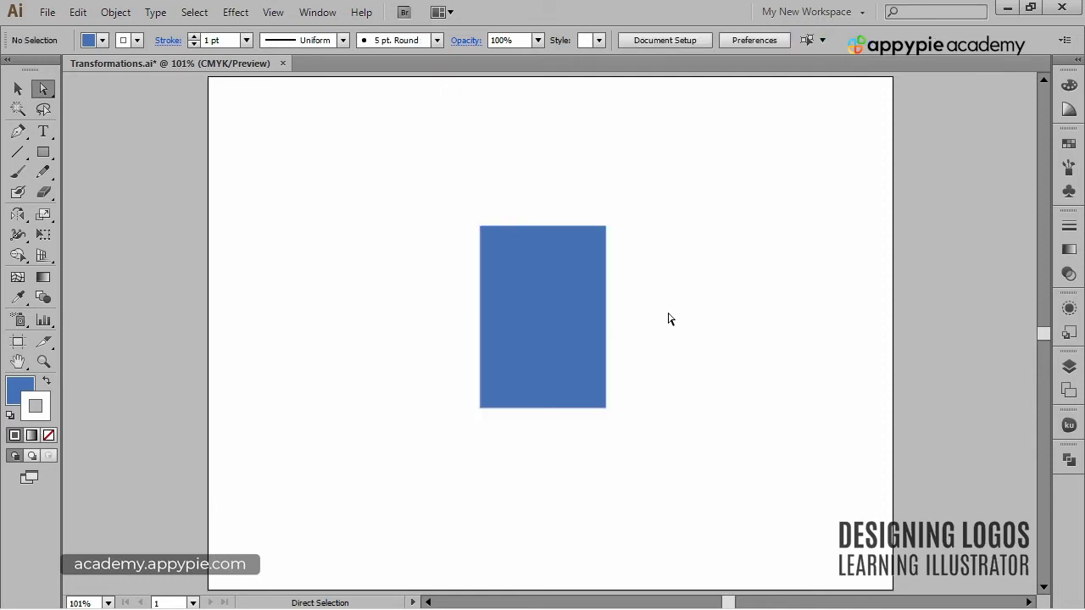
{"action": "left_click_drag", "start_coordinate": [570, 349], "coordinate": [542, 339]}
{"action": "left_click_drag", "start_coordinate": [543, 339], "coordinate": [577, 345]}
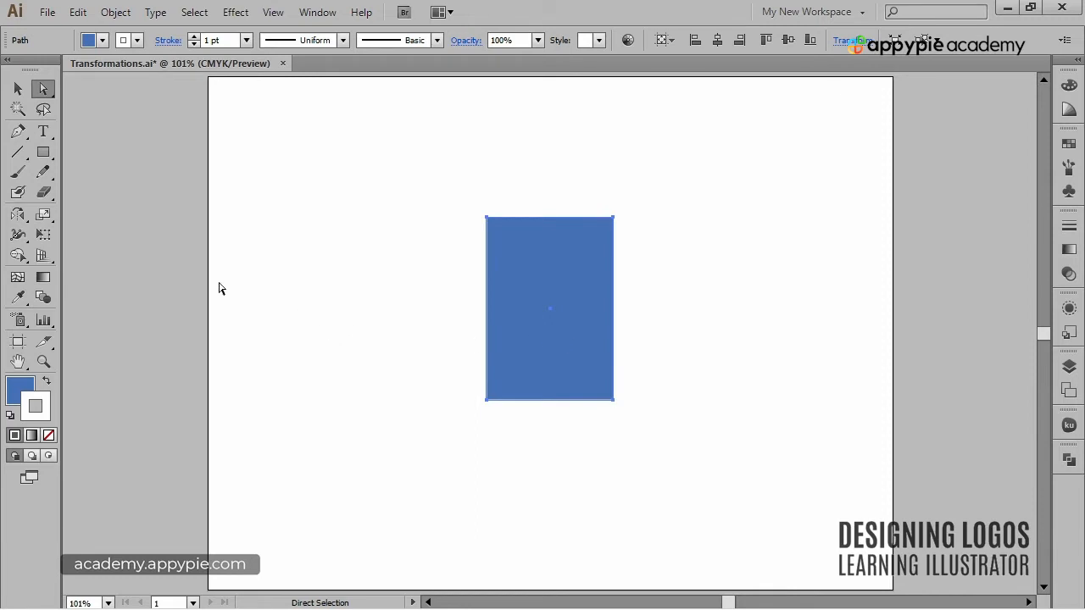
Preview a numeric move of the rectangle by 100 pt horizontally and 100 pt vertically
{"action": "double_click", "coordinate": [44, 88]}
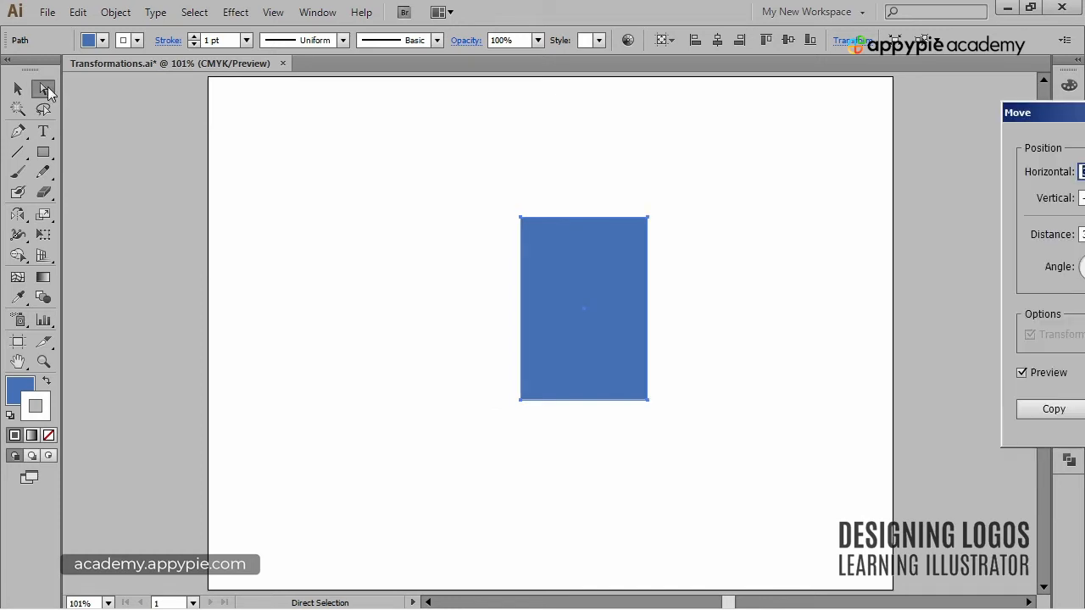
{"action": "left_click_drag", "start_coordinate": [1061, 113], "coordinate": [173, 99]}
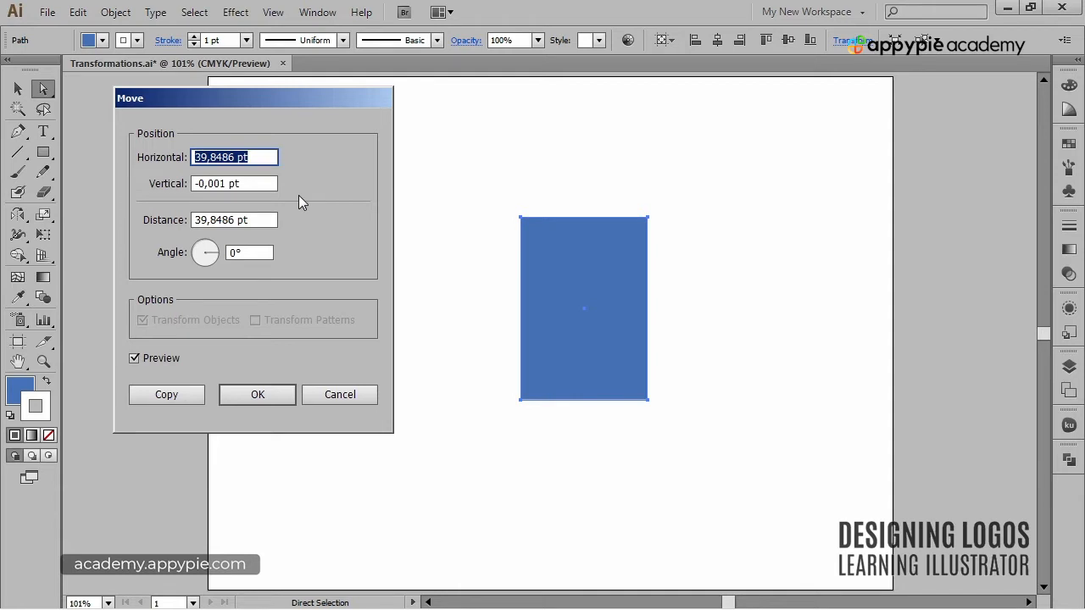
{"action": "type", "text": "100"}
{"action": "key", "text": "Tab"}
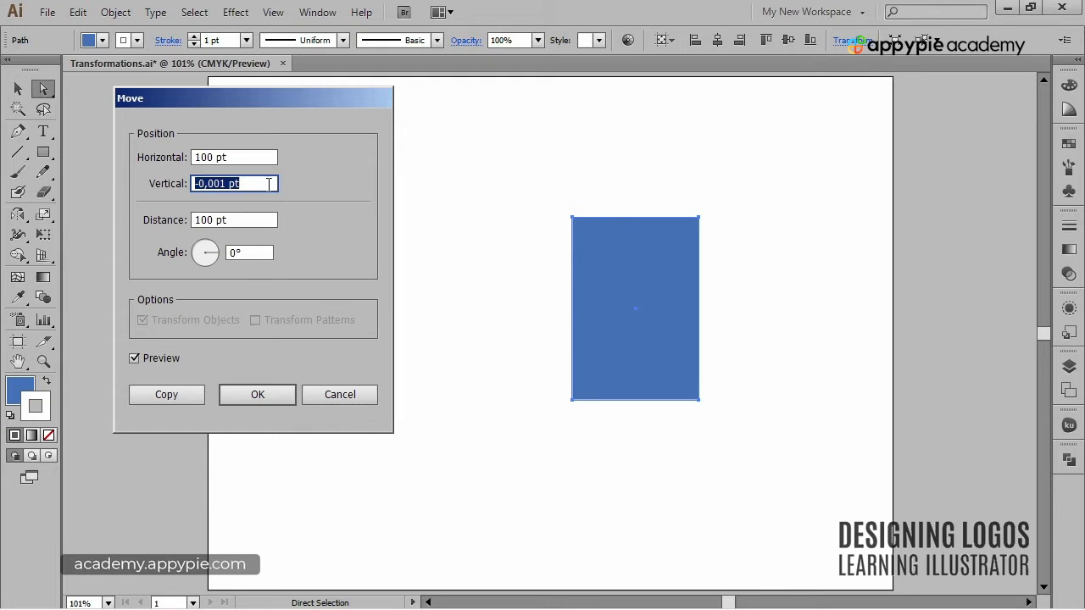
{"action": "type", "text": "100"}
{"action": "key", "text": "Tab"}
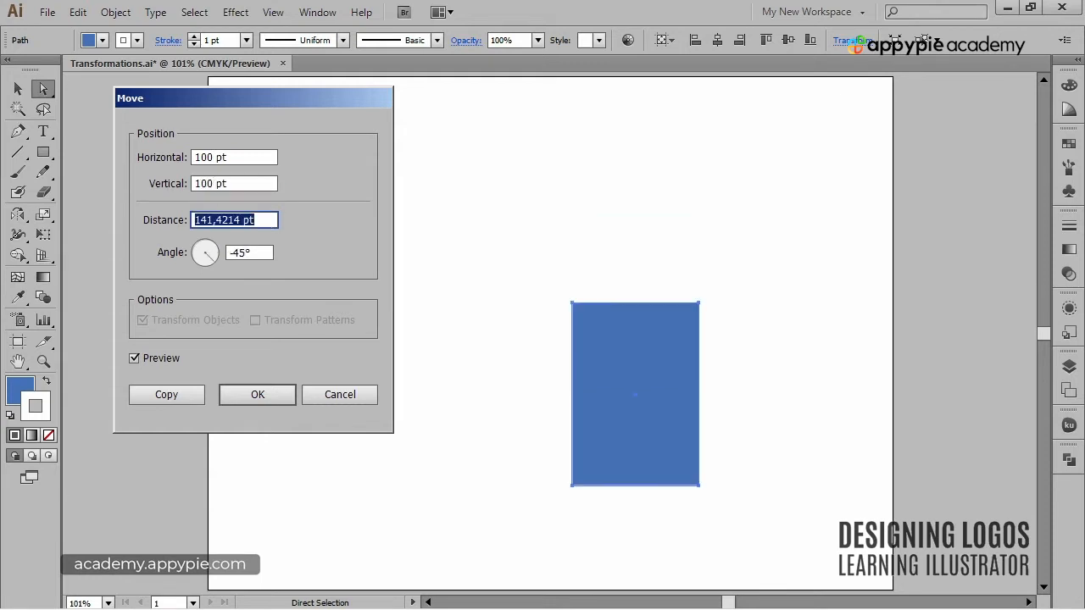
Try a 150 pt vertical and 150 pt horizontal offset for the rectangle and cancel the move
{"action": "left_click", "coordinate": [238, 183]}
{"action": "type", "text": "150"}
{"action": "key", "text": "Tab"}
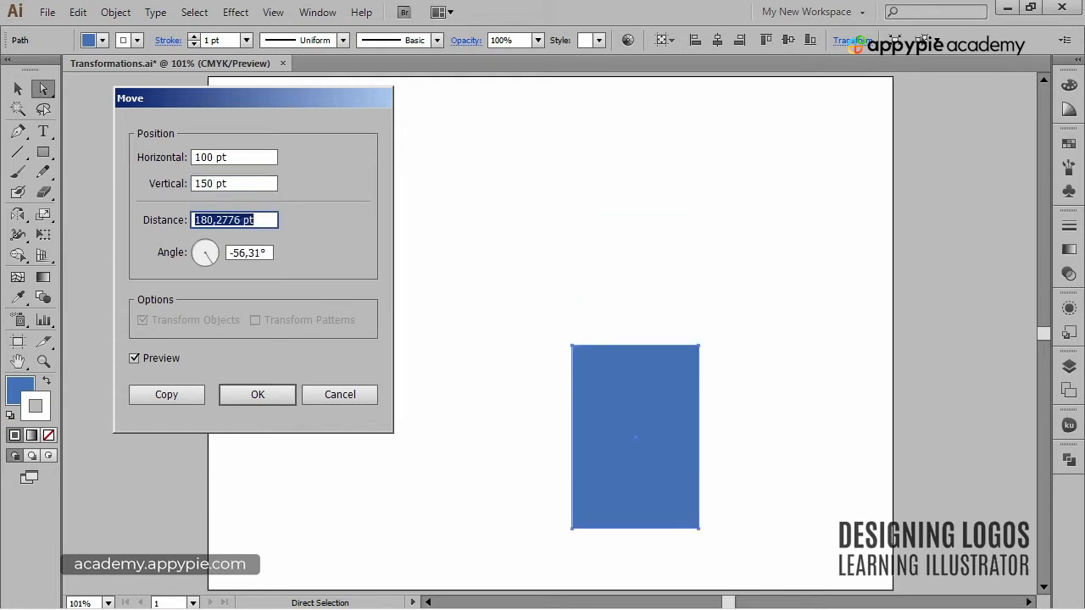
{"action": "key", "text": "shift+Tab"}
{"action": "key", "text": "shift+Tab"}
{"action": "type", "text": "150"}
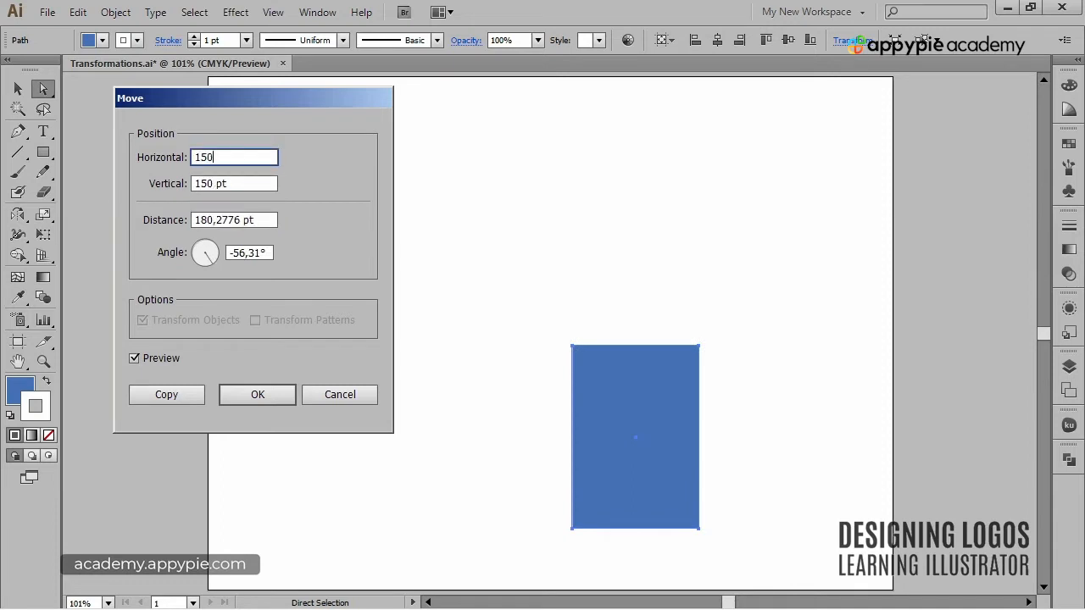
{"action": "key", "text": "Tab"}
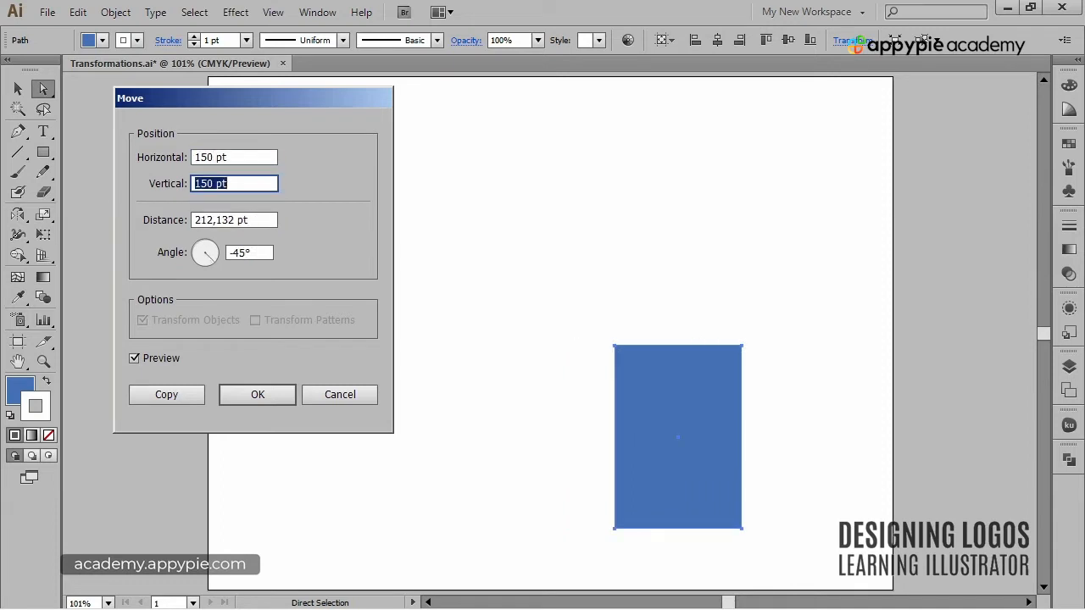
{"action": "left_click", "coordinate": [370, 402]}
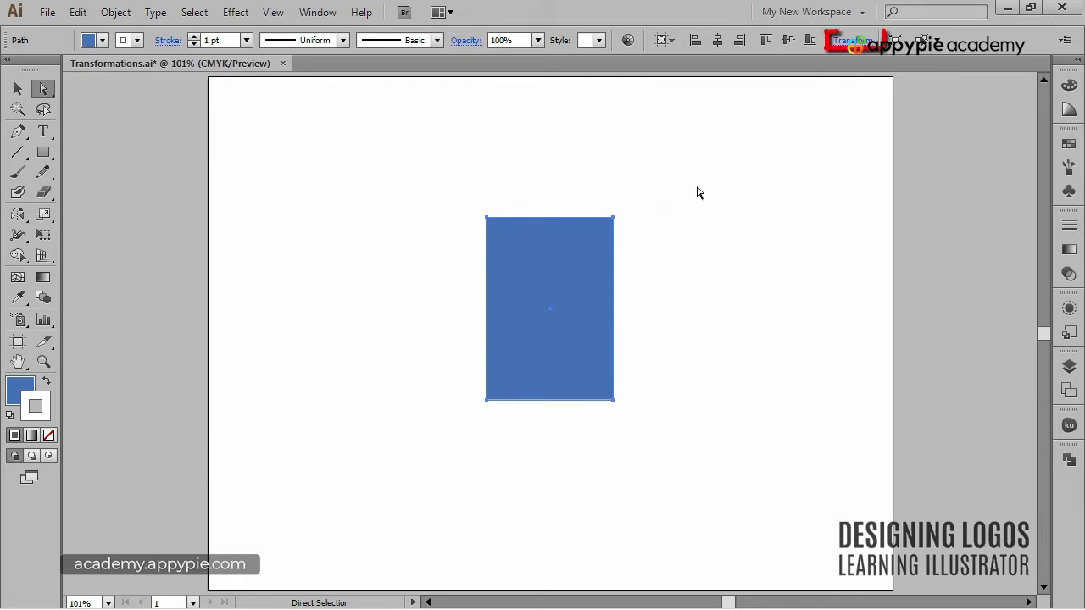
Position the rectangle by its top-left reference point at X 150 pt and Y 200 pt
{"action": "left_click", "coordinate": [850, 39]}
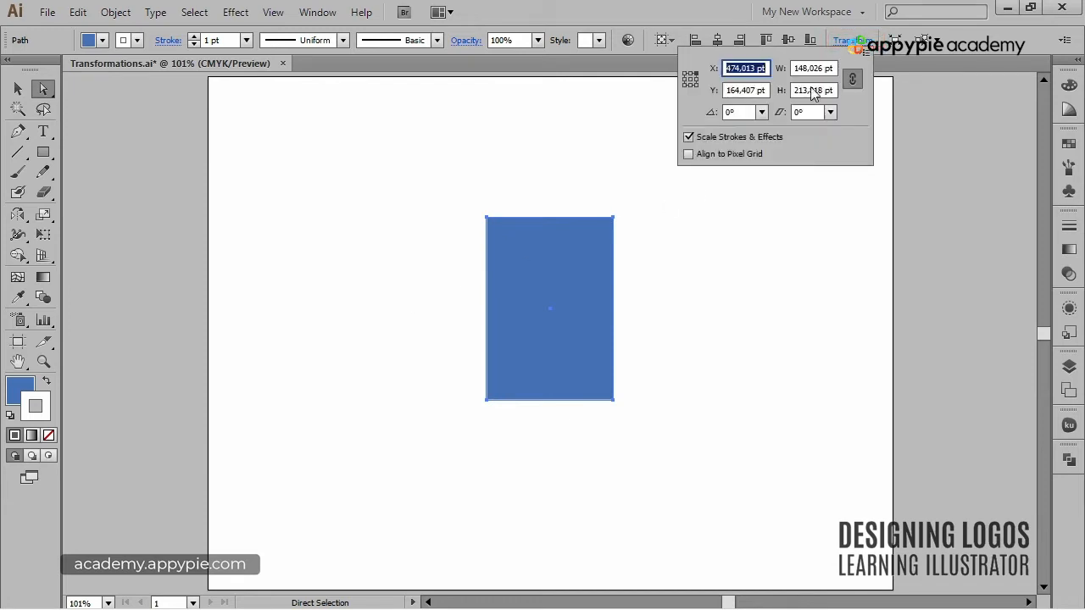
{"action": "left_click", "coordinate": [686, 75]}
{"action": "left_click_drag", "start_coordinate": [770, 69], "coordinate": [723, 73]}
{"action": "type", "text": "150"}
{"action": "key", "text": "Tab"}
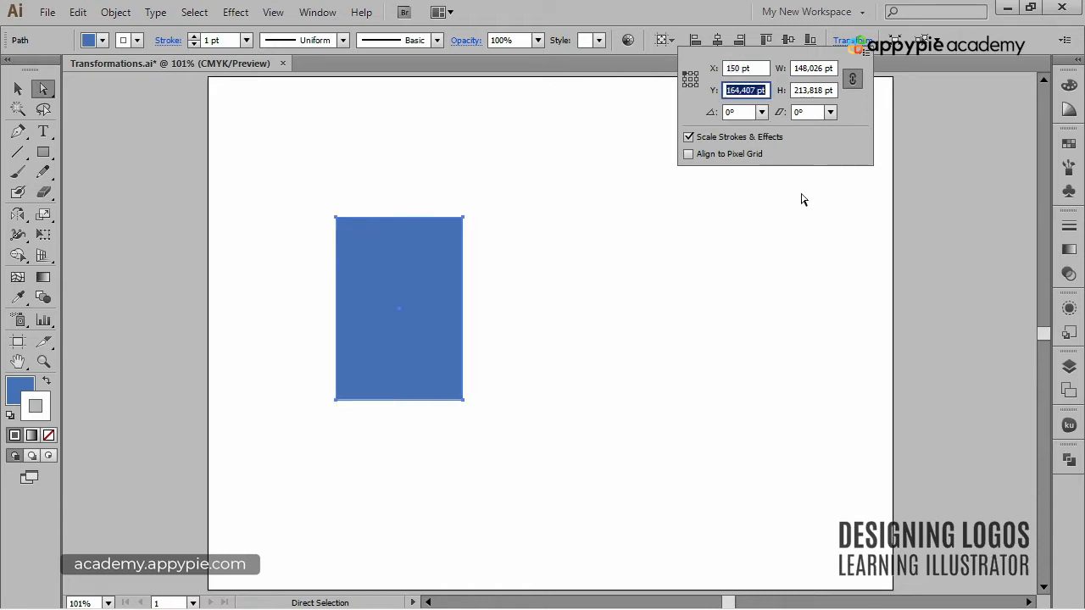
{"action": "type", "text": "200"}
{"action": "key", "text": "Tab"}
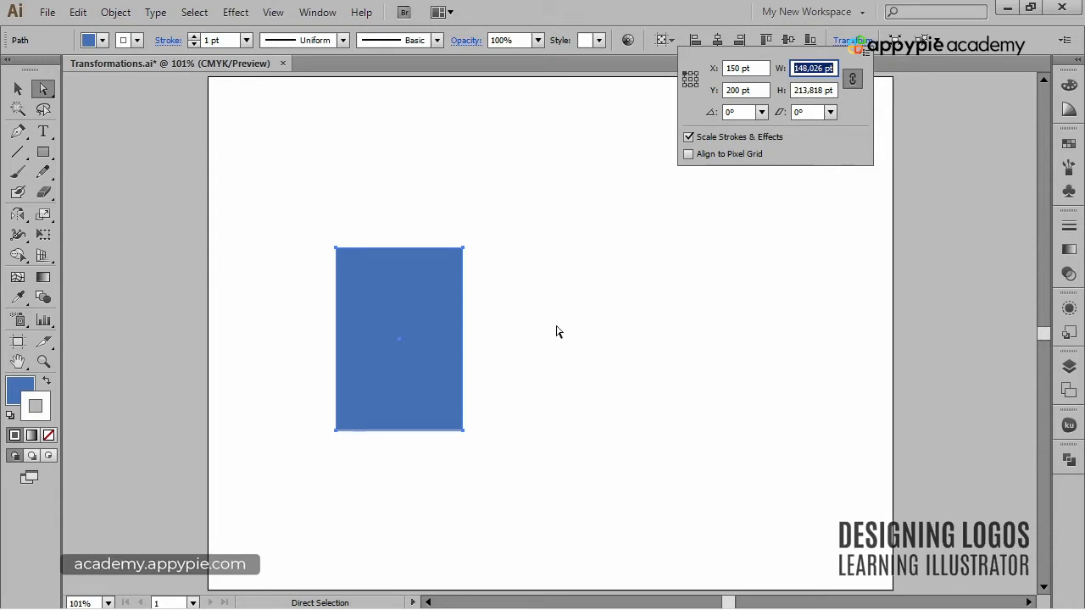
Set the rectangle's X position to 300 pt and shift it freehand slightly up and to the right
{"action": "left_click", "coordinate": [757, 68]}
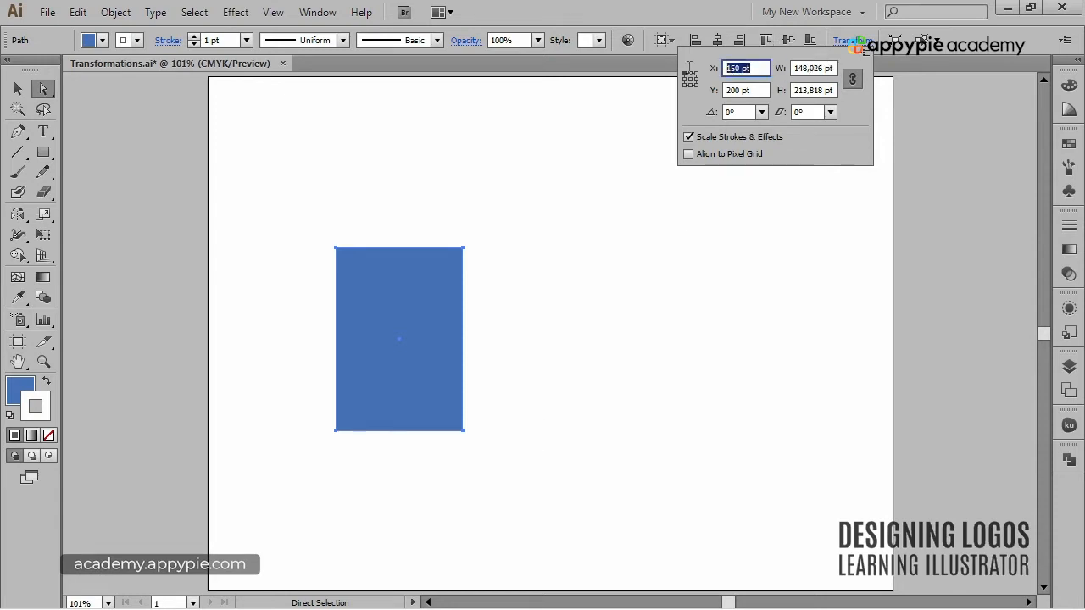
{"action": "type", "text": "300"}
{"action": "key", "text": "Tab"}
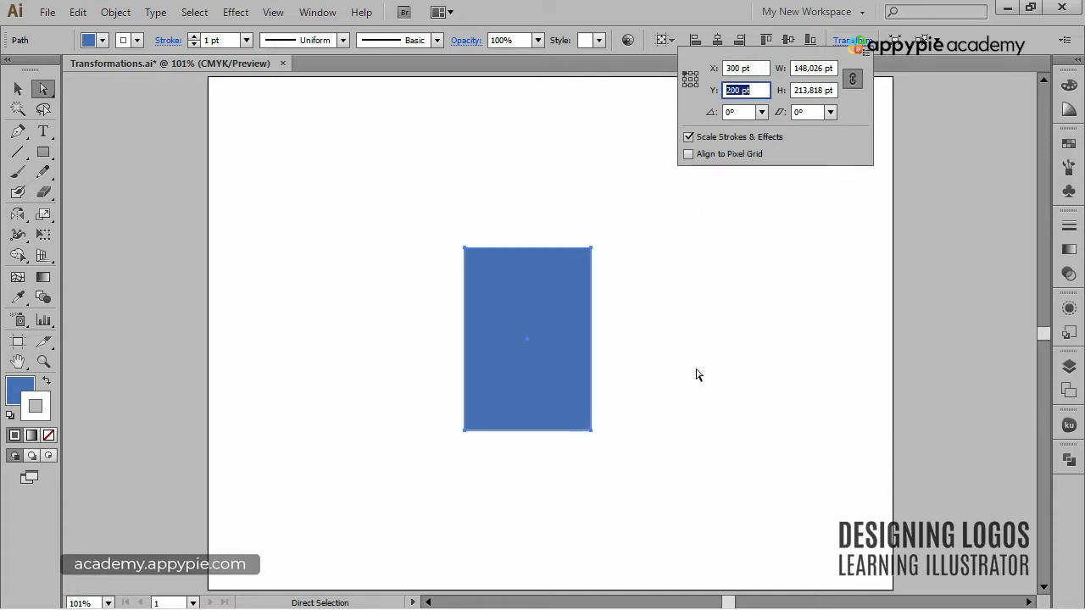
{"action": "key", "text": "Return"}
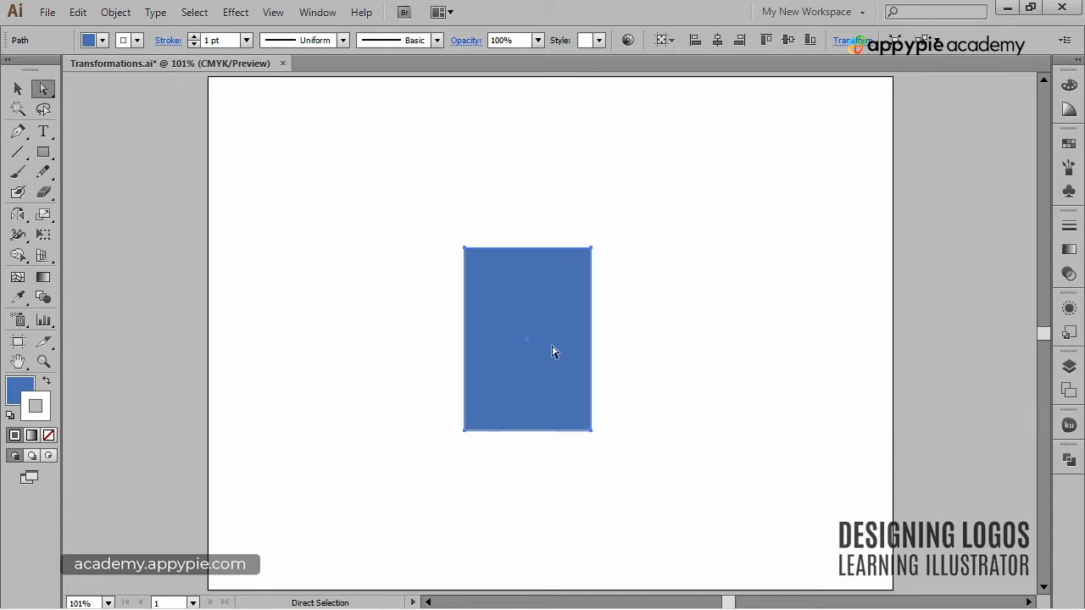
{"action": "left_click_drag", "start_coordinate": [551, 352], "coordinate": [557, 338]}
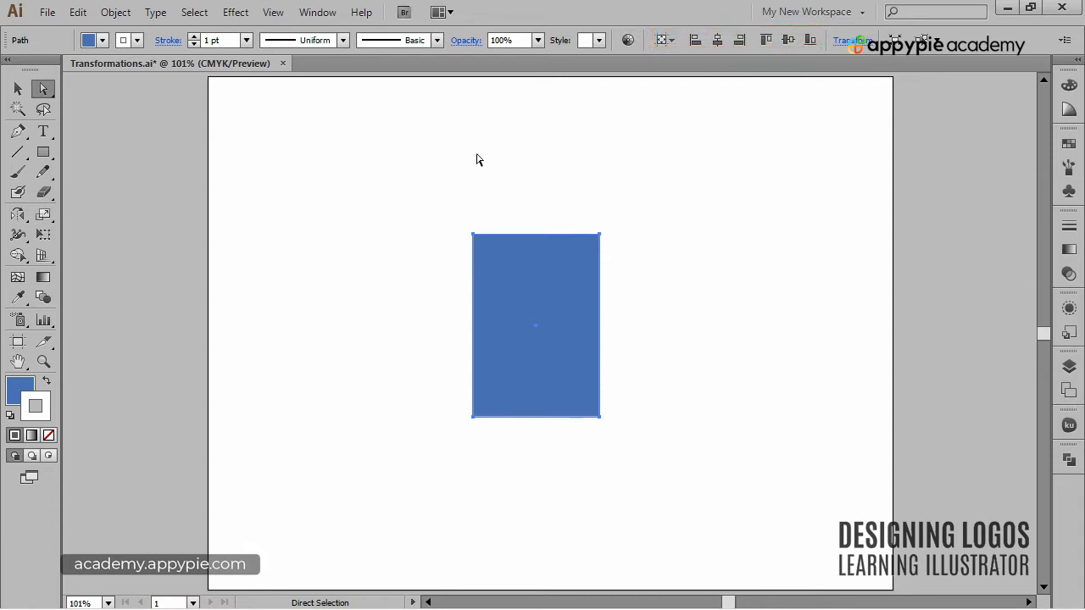
{"action": "left_click", "coordinate": [318, 12]}
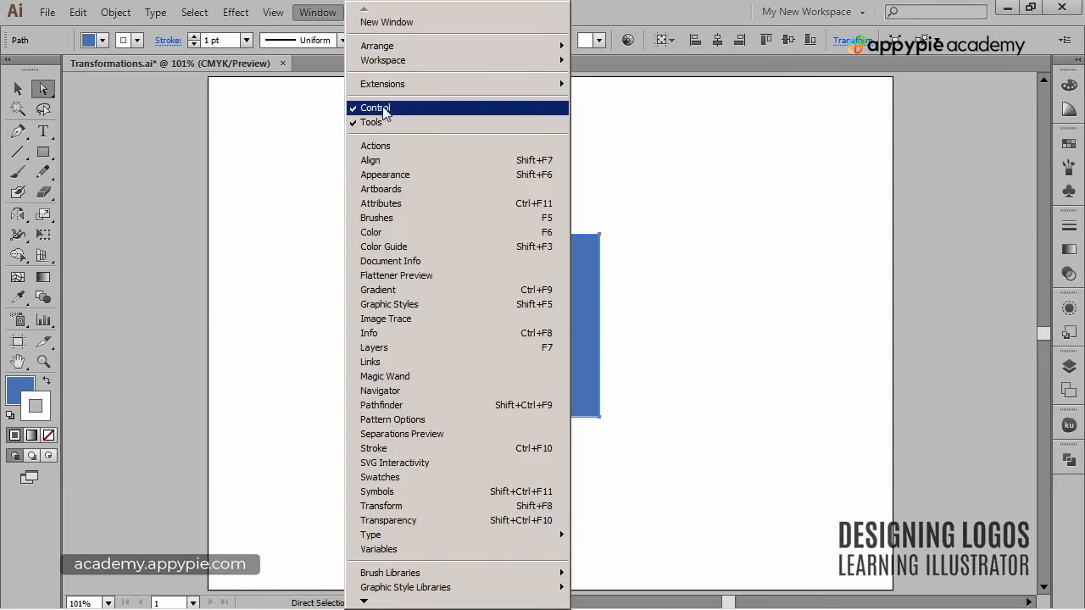
{"action": "left_click", "coordinate": [384, 161]}
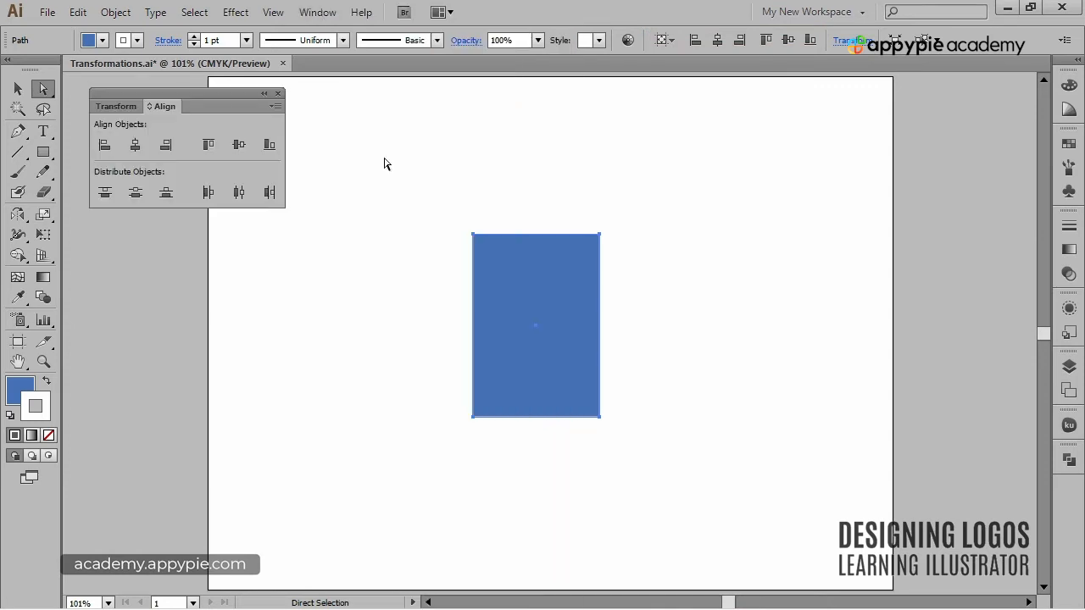
{"action": "left_click", "coordinate": [278, 93]}
Using Align to Artboard, align the rectangle successively to the artboard's left, right, top and bottom edges
{"action": "left_click", "coordinate": [671, 40]}
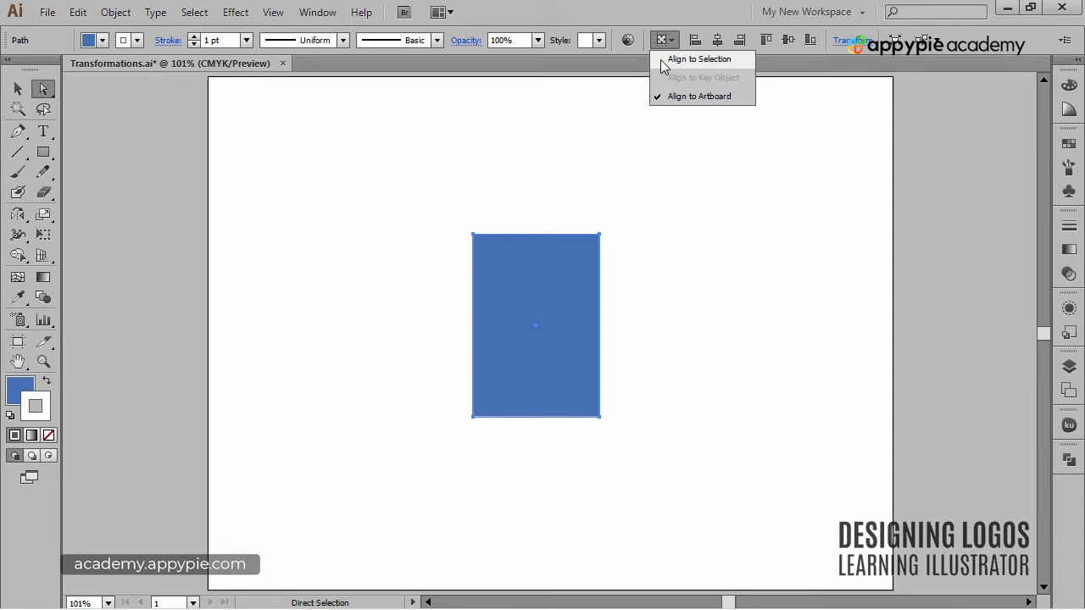
{"action": "left_click", "coordinate": [697, 97]}
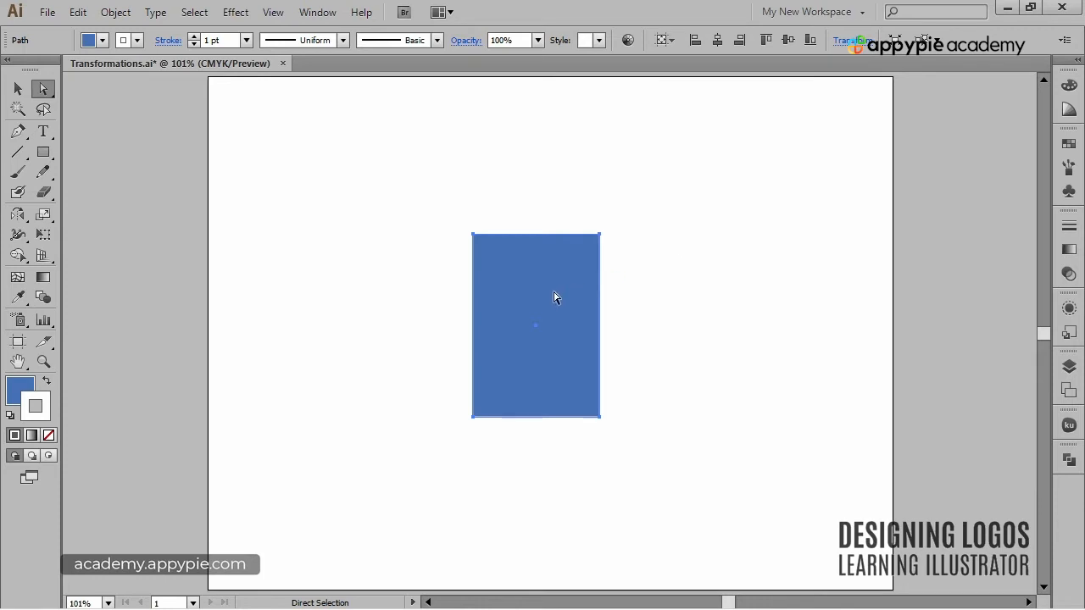
{"action": "left_click", "coordinate": [696, 42]}
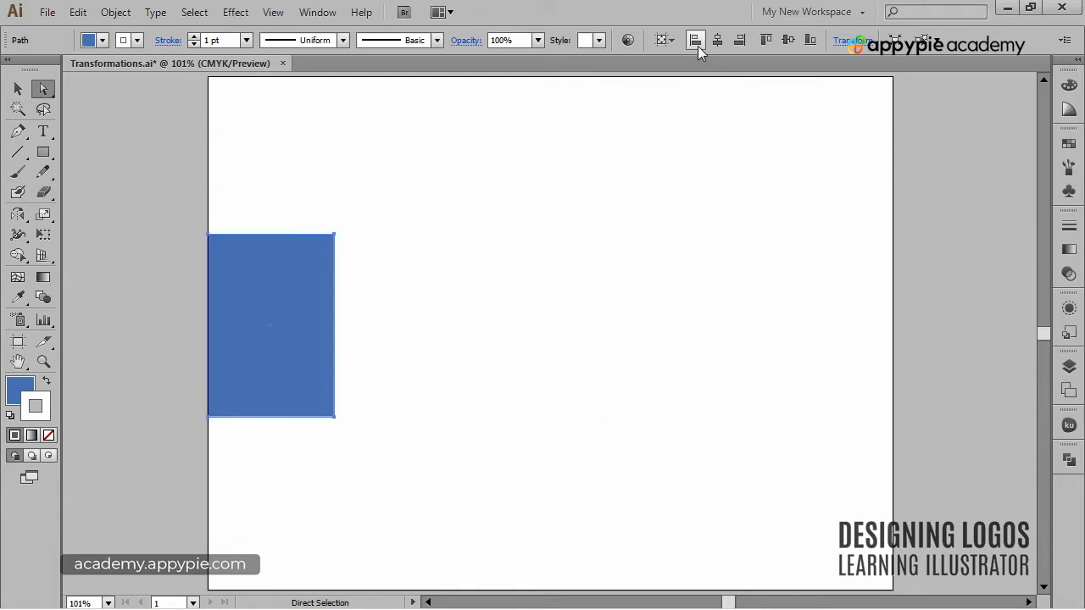
{"action": "left_click", "coordinate": [739, 42]}
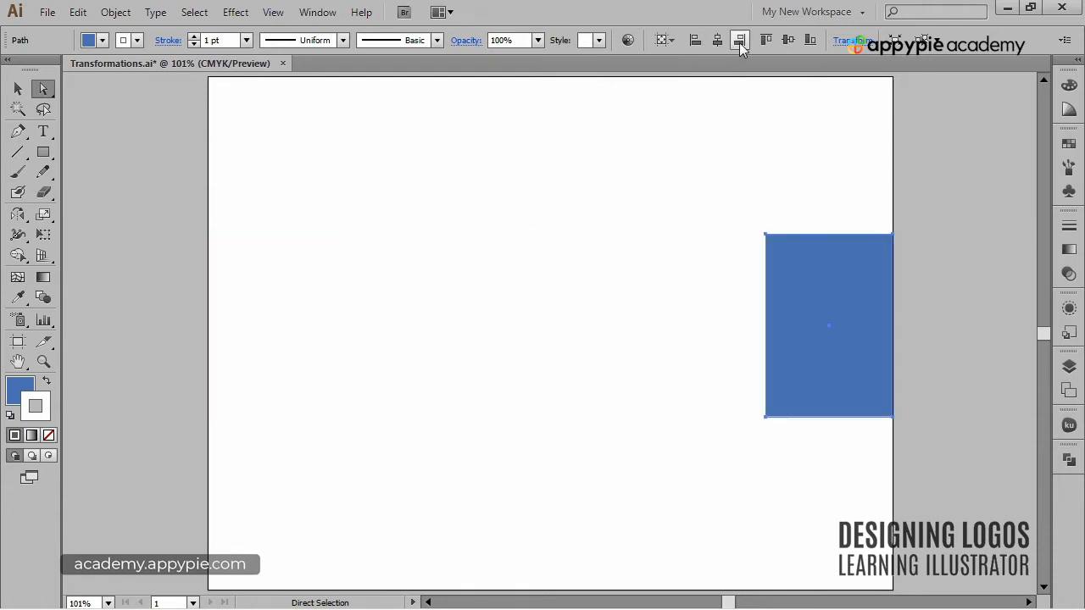
{"action": "left_click", "coordinate": [766, 41]}
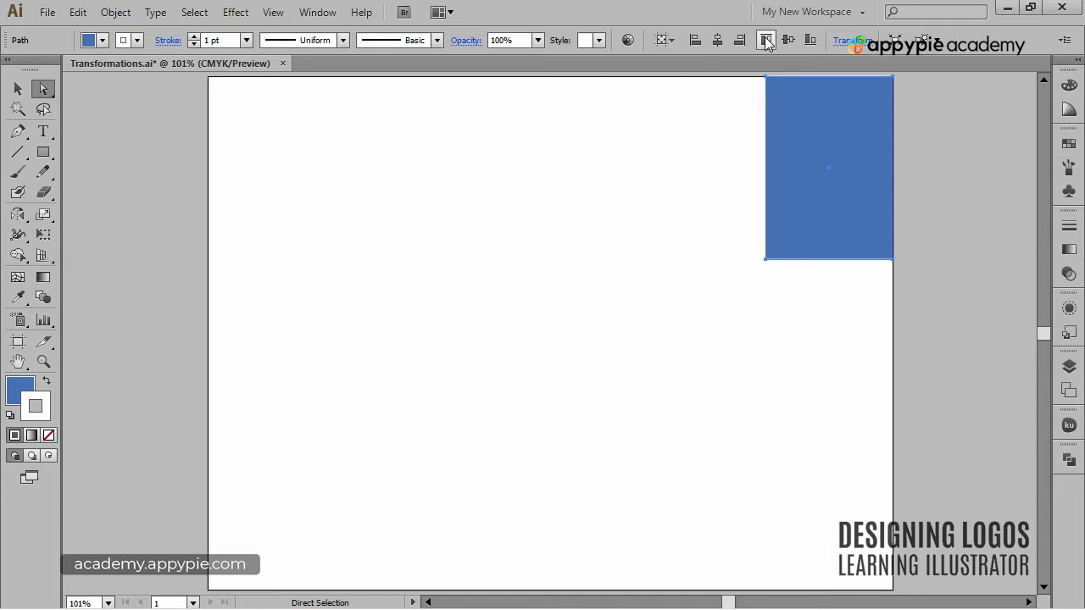
{"action": "left_click", "coordinate": [810, 42]}
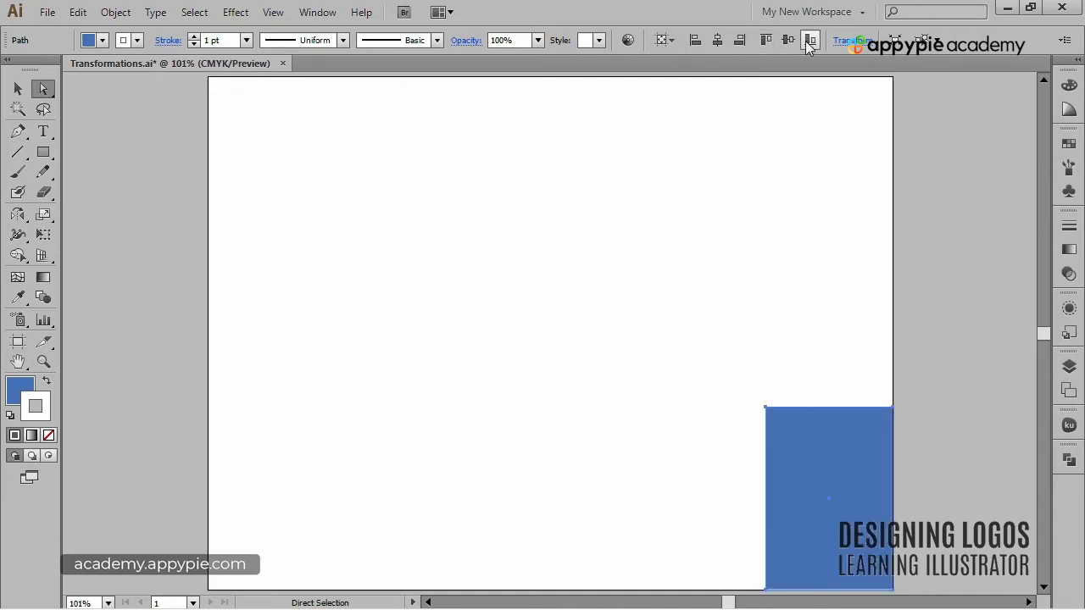
Center the rectangle vertically and horizontally on the artboard
{"action": "left_click", "coordinate": [788, 41]}
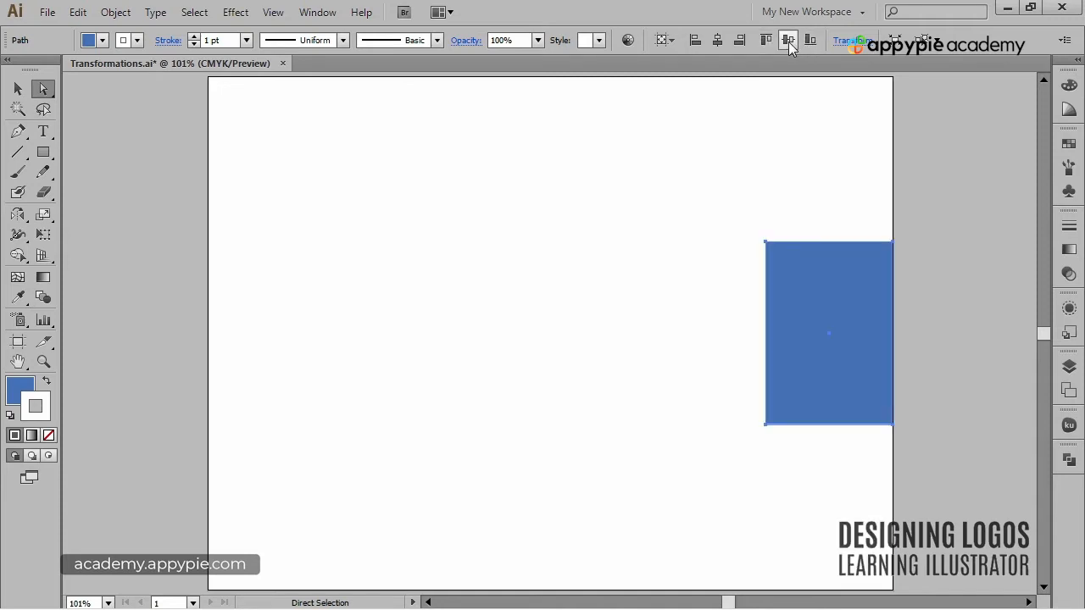
{"action": "left_click", "coordinate": [717, 41]}
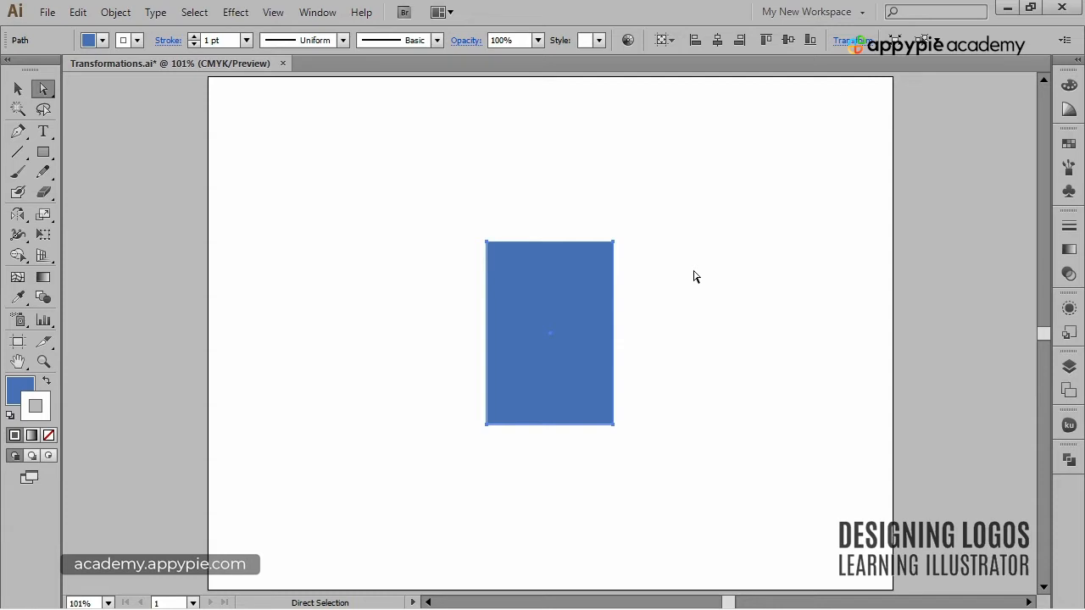
Move the rectangle straight toward the artboard's left side and draw a smaller circle above and to its right
{"action": "left_click_drag", "start_coordinate": [527, 294], "coordinate": [345, 295]}
{"action": "key", "text": "l"}
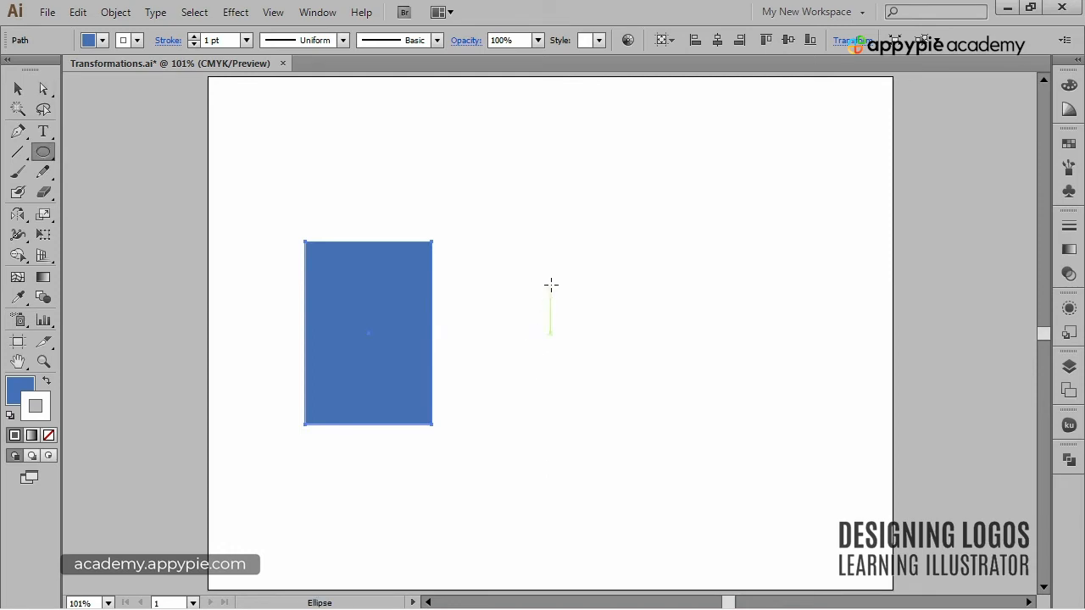
{"action": "left_click_drag", "start_coordinate": [503, 182], "coordinate": [569, 208]}
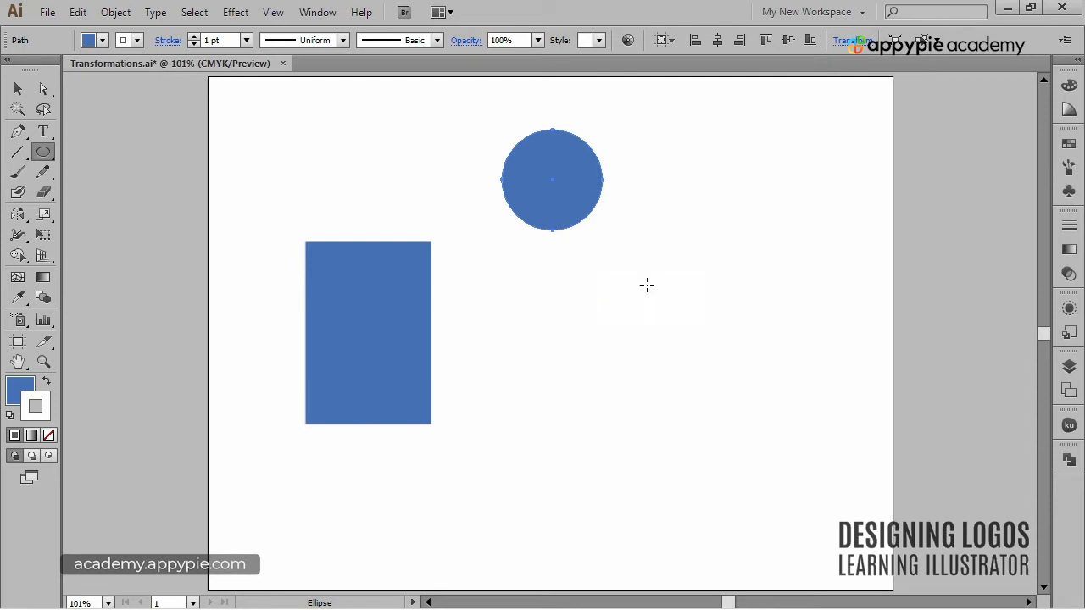
Align the left edges of the rectangle and the circle, using Align to Selection as the reference
{"action": "left_click", "coordinate": [670, 40]}
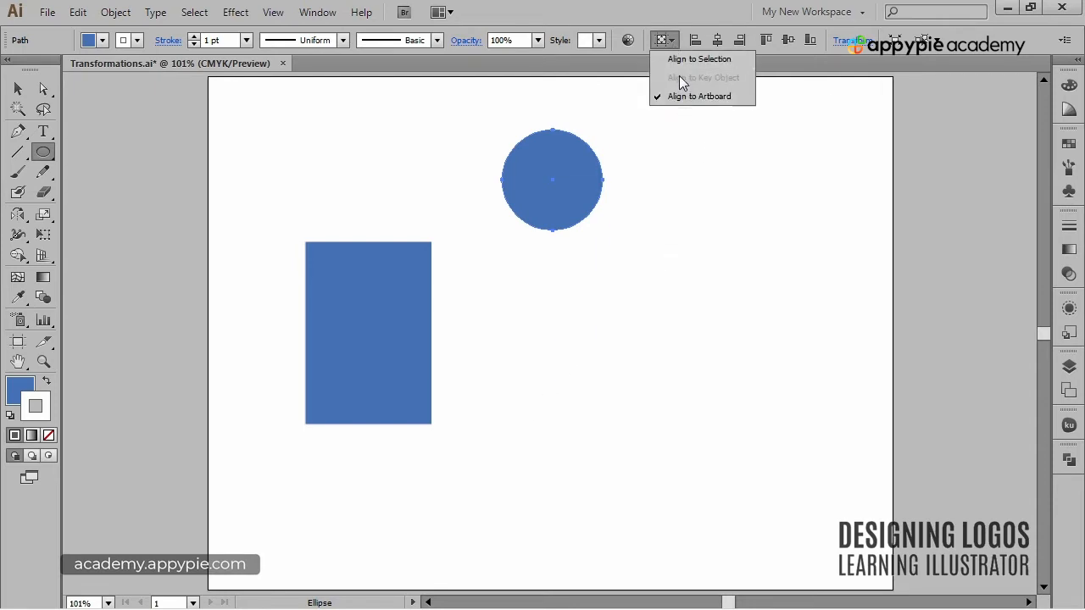
{"action": "left_click", "coordinate": [680, 62]}
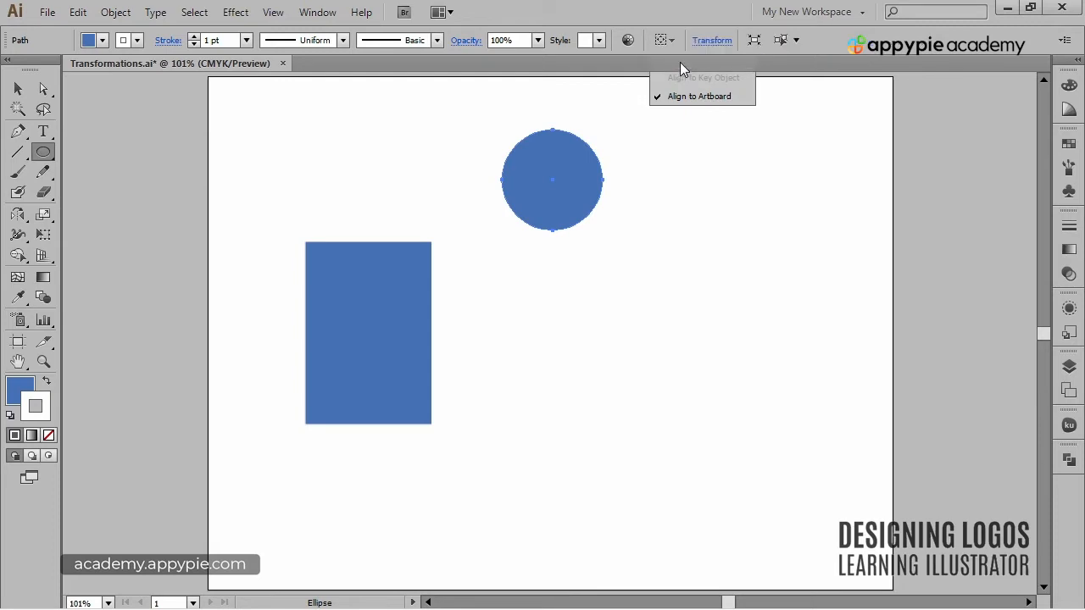
{"action": "left_click", "coordinate": [402, 324], "text": "ctrl"}
{"action": "left_click", "coordinate": [545, 172], "text": "ctrl+shift"}
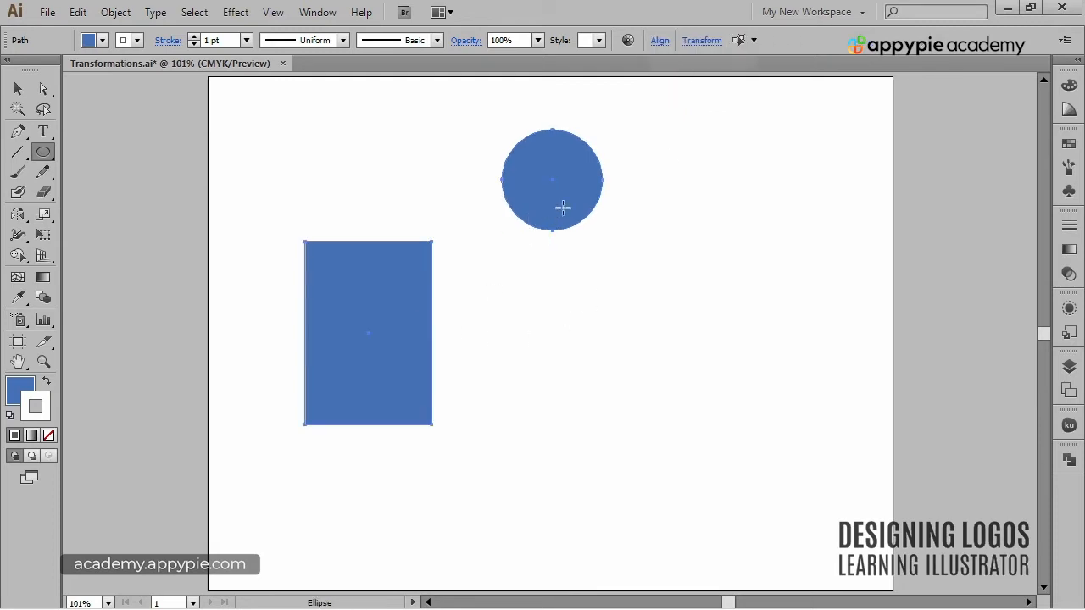
{"action": "left_click", "coordinate": [660, 40]}
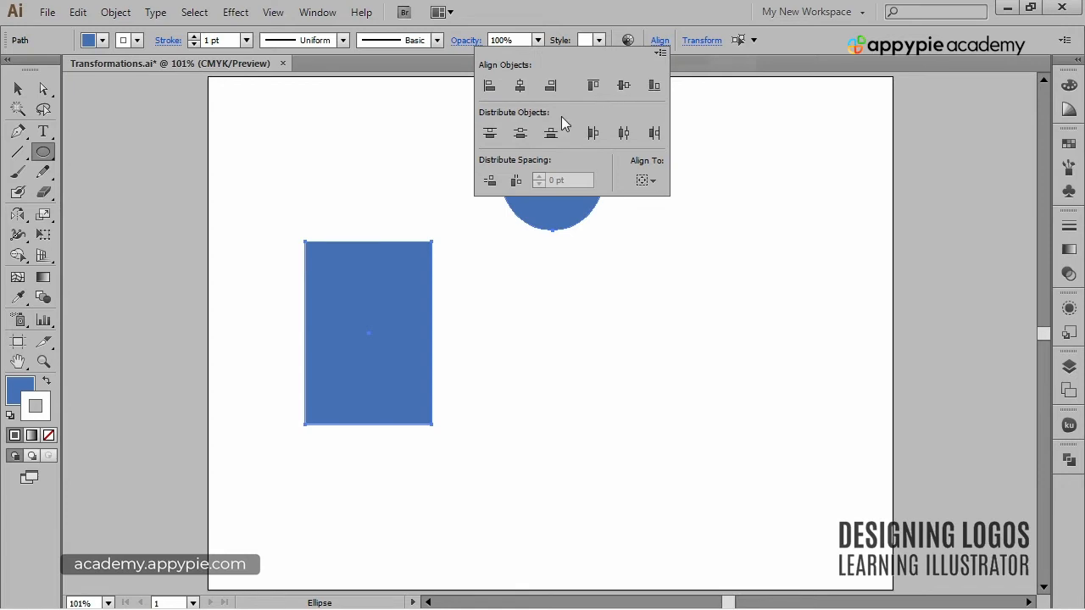
{"action": "left_click", "coordinate": [489, 86]}
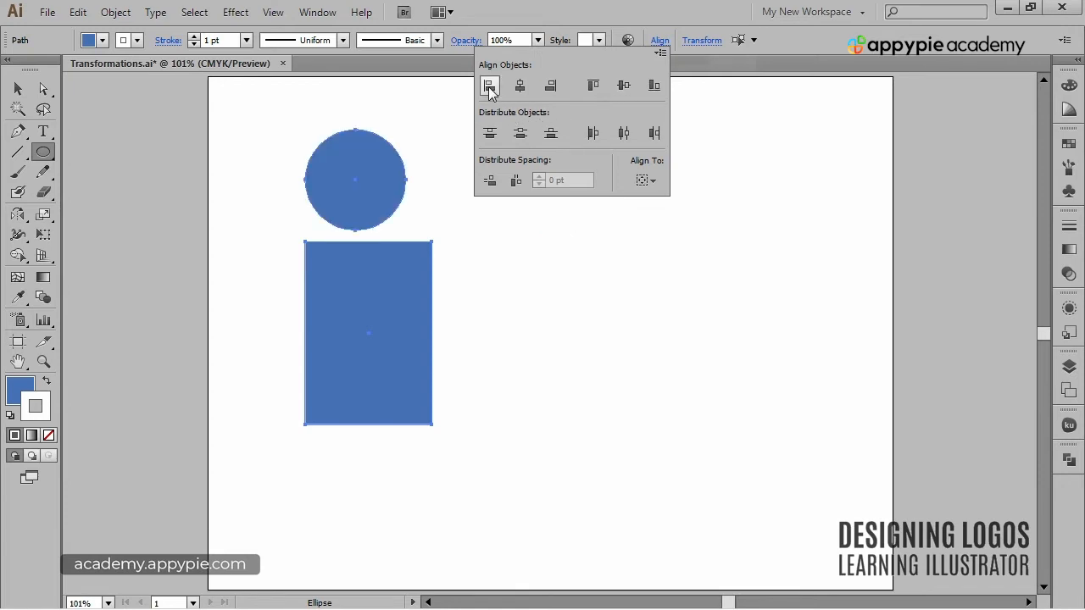
Align the right edges of the rectangle and the circle, then center them on each other vertically and horizontally
{"action": "left_click", "coordinate": [550, 86]}
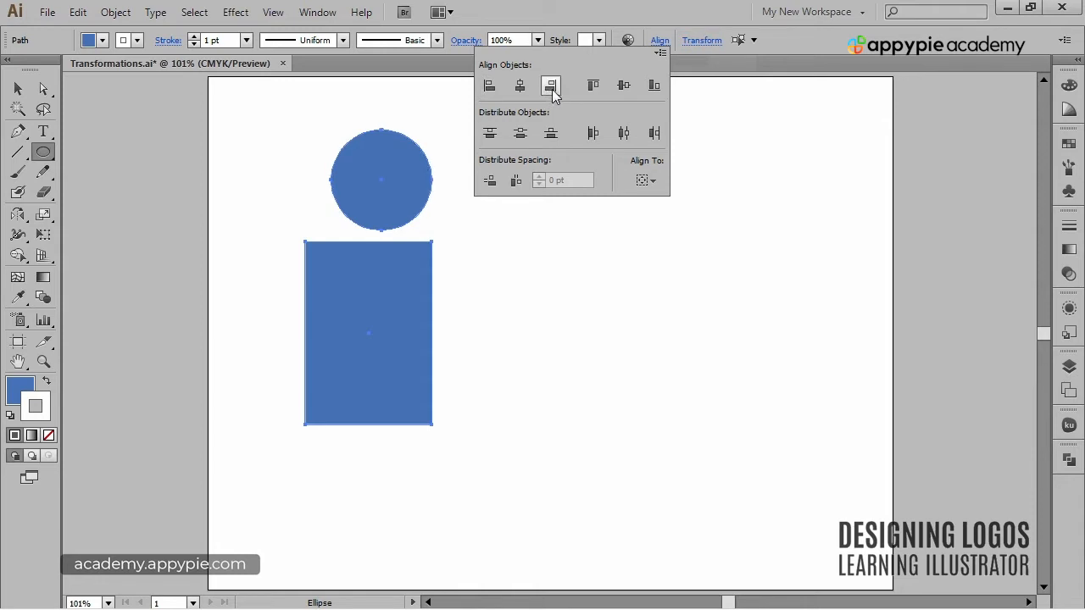
{"action": "left_click", "coordinate": [623, 85]}
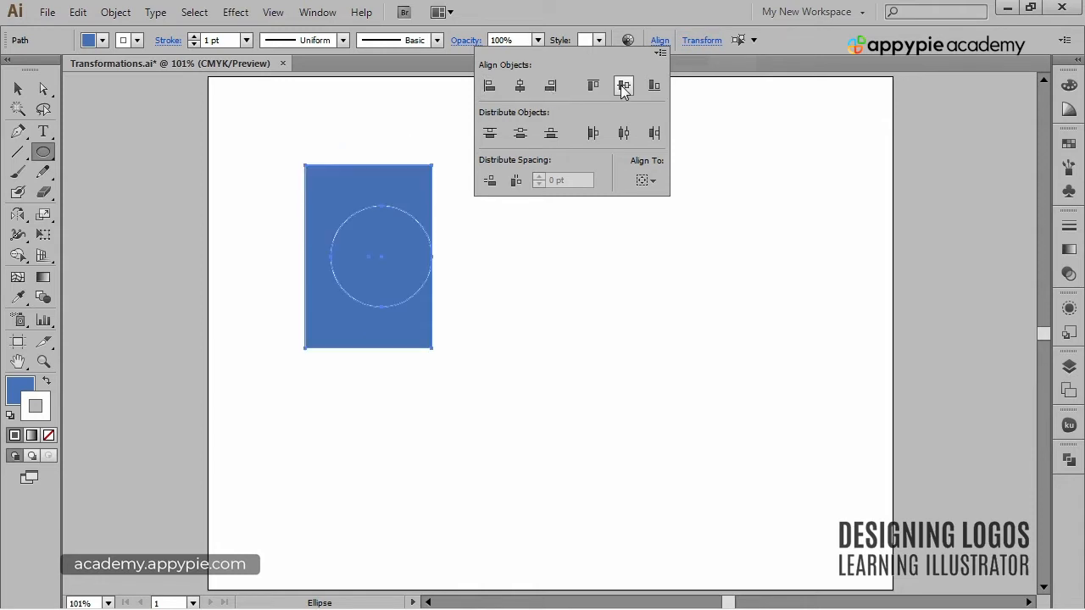
{"action": "left_click", "coordinate": [520, 88]}
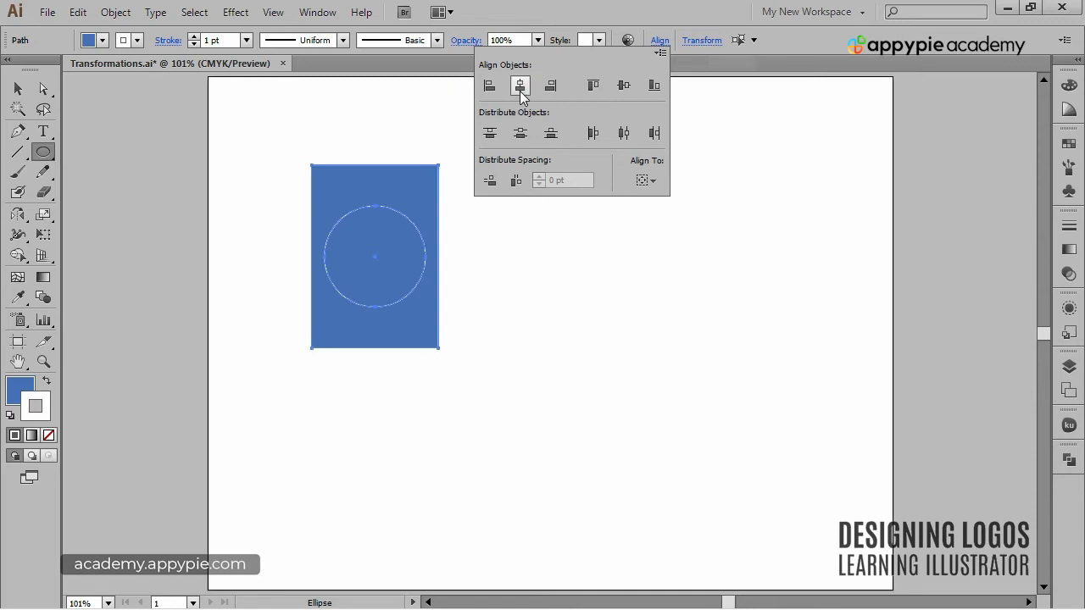
Move the circle alone out of the rectangle to a spot just below it, near the rectangle's left edge
{"action": "left_click", "coordinate": [557, 291], "text": "ctrl"}
{"action": "left_click", "coordinate": [473, 214], "text": "ctrl"}
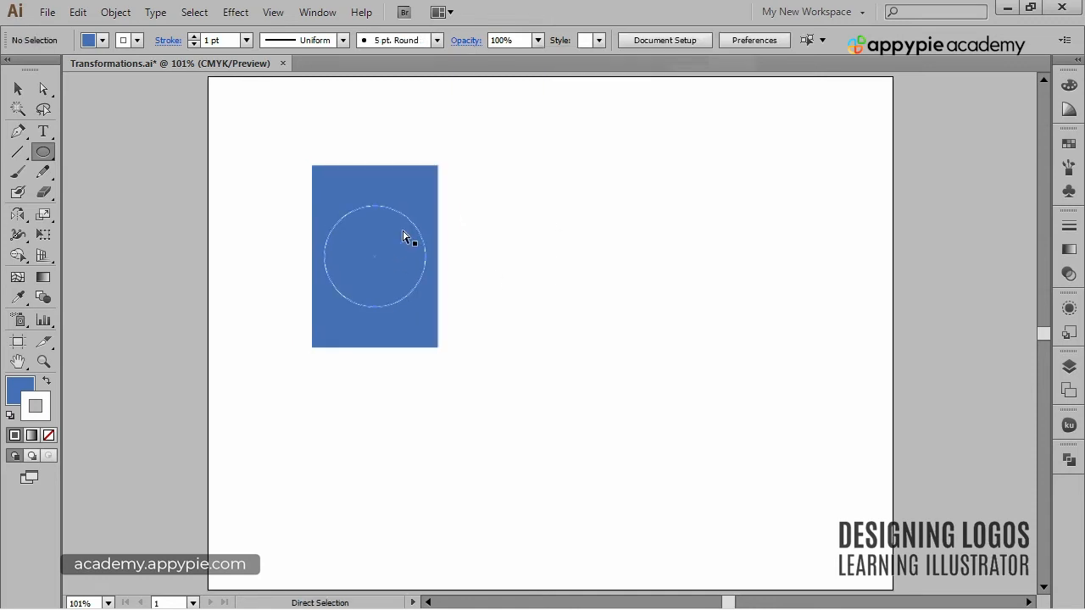
{"action": "left_click_drag", "start_coordinate": [375, 256], "coordinate": [363, 446]}
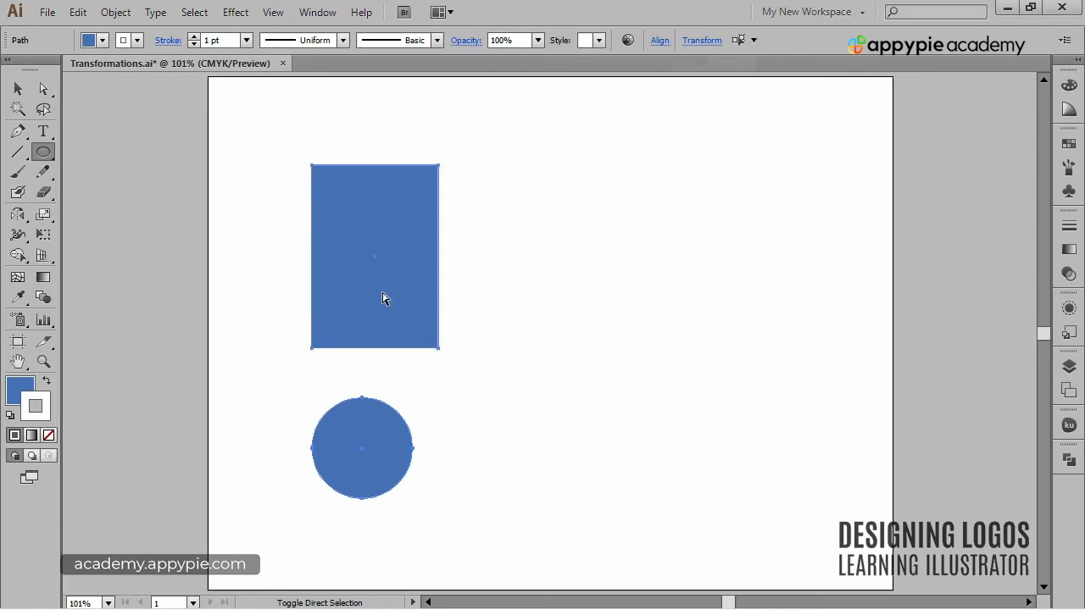
Align both the rectangle and the circle to the artboard's left edge, using Align to Artboard as the reference
{"action": "left_click", "coordinate": [660, 41]}
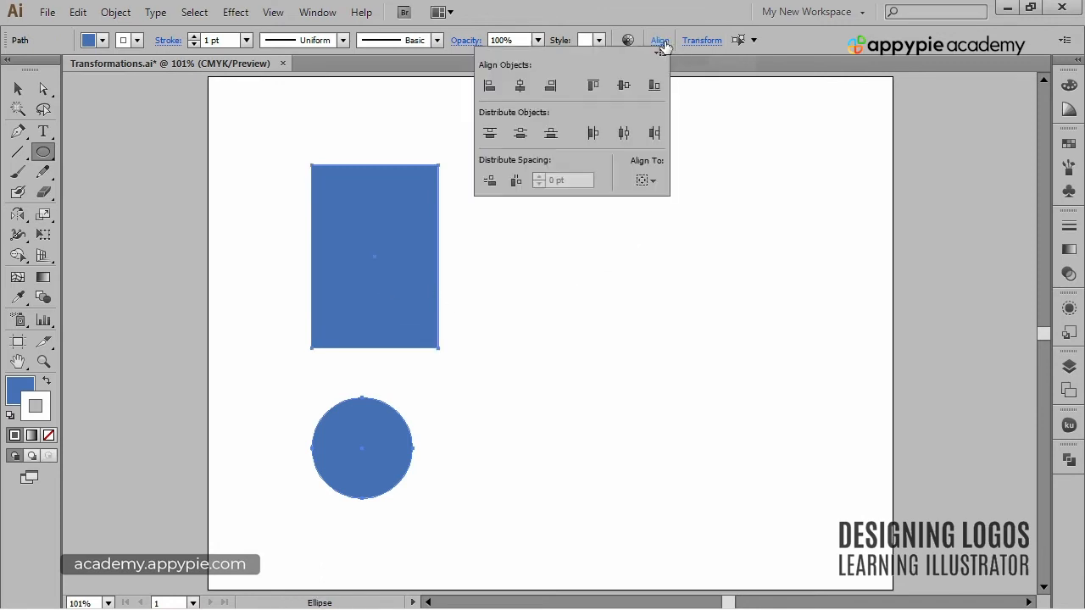
{"action": "left_click", "coordinate": [649, 181]}
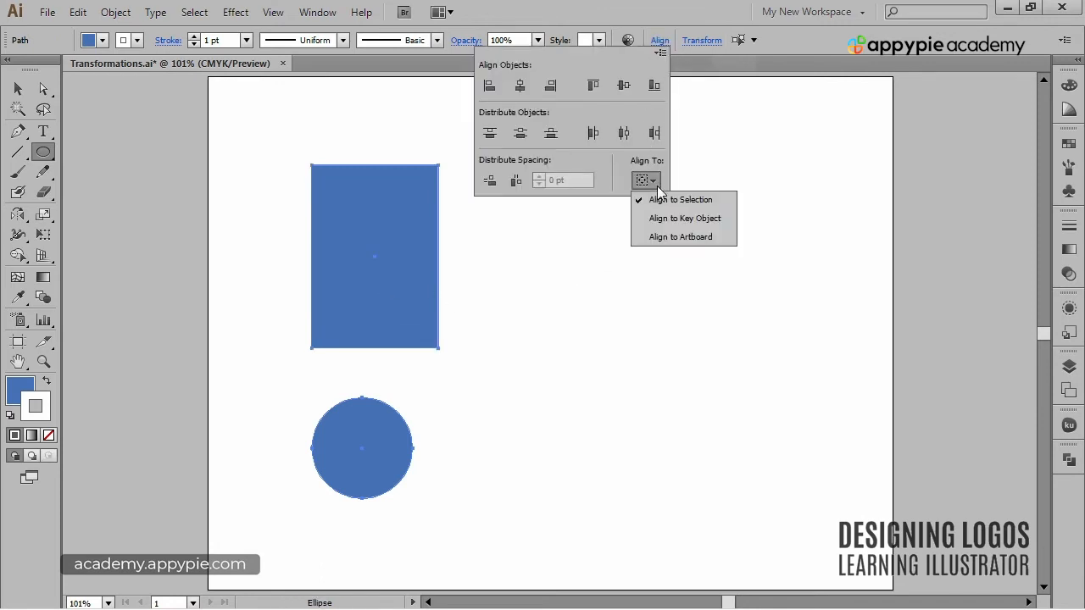
{"action": "left_click", "coordinate": [676, 239]}
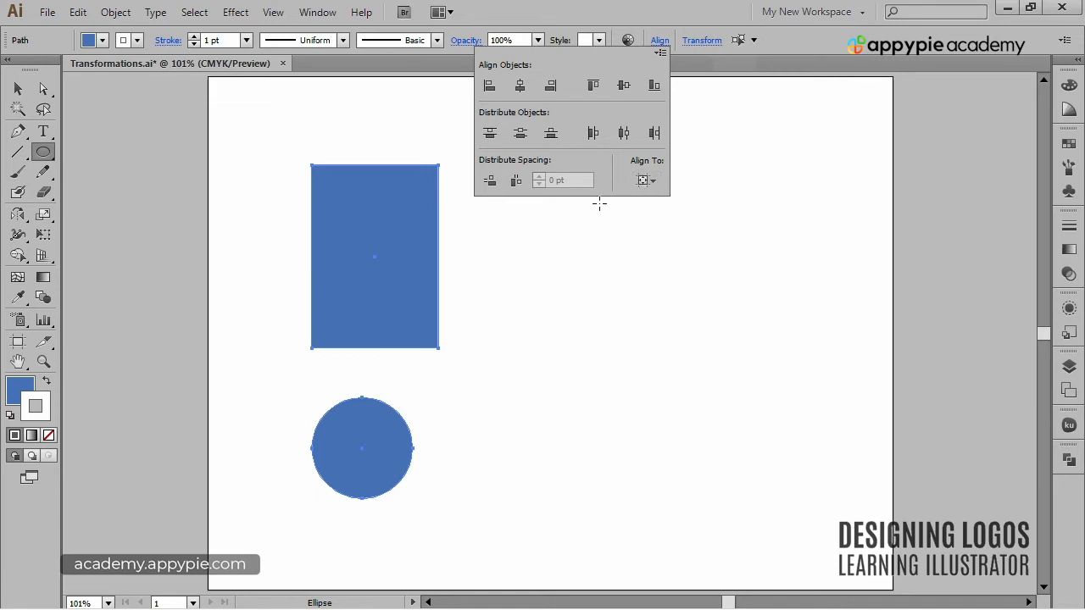
{"action": "left_click", "coordinate": [488, 87]}
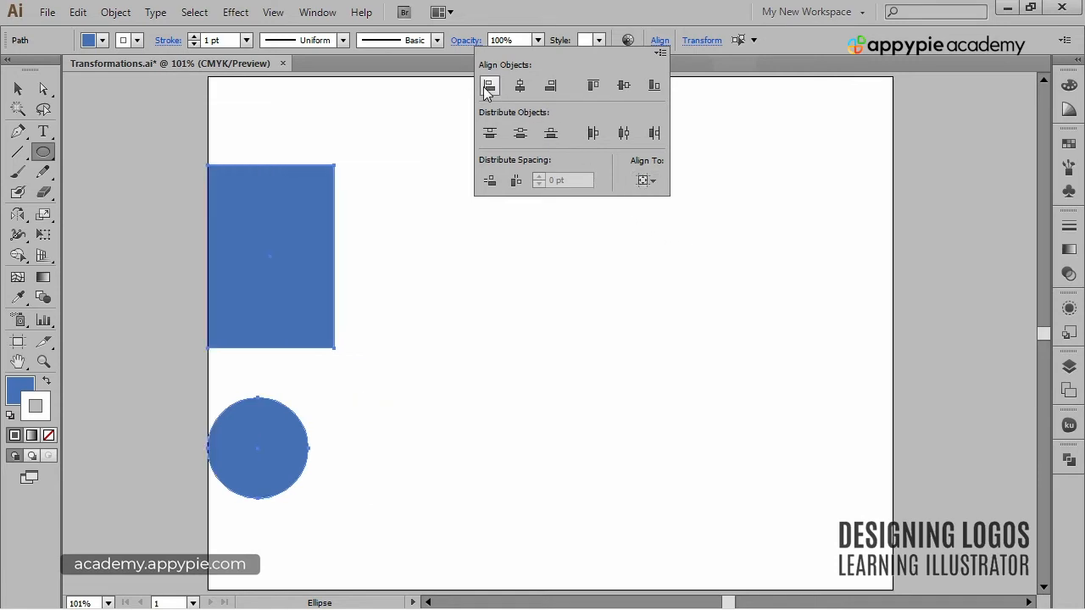
Align both shapes successively to the artboard's right, top and bottom edges
{"action": "left_click", "coordinate": [550, 86]}
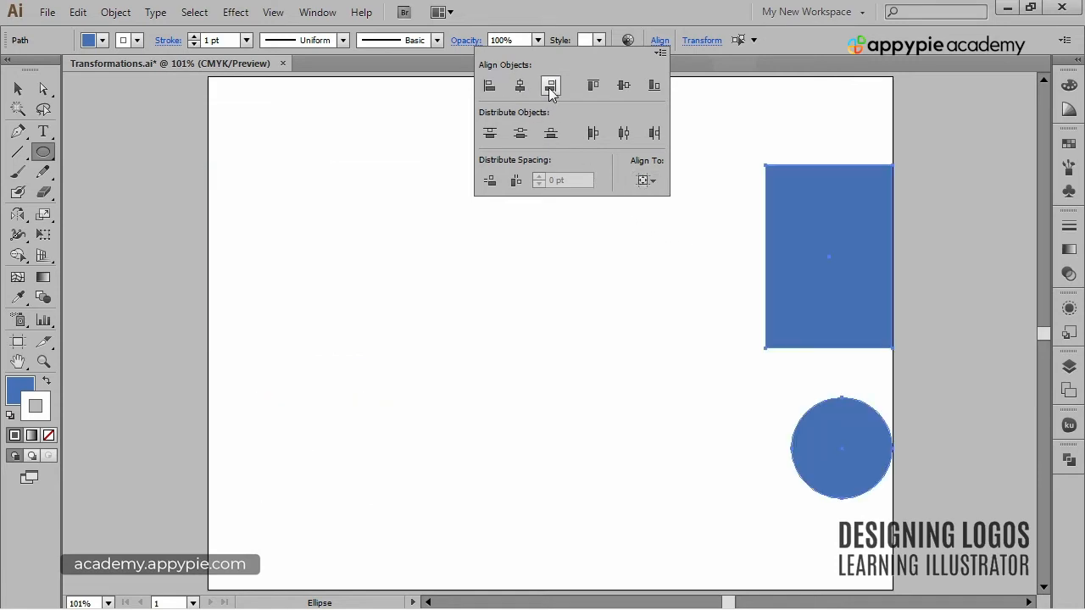
{"action": "left_click", "coordinate": [592, 86]}
{"action": "left_click", "coordinate": [654, 87]}
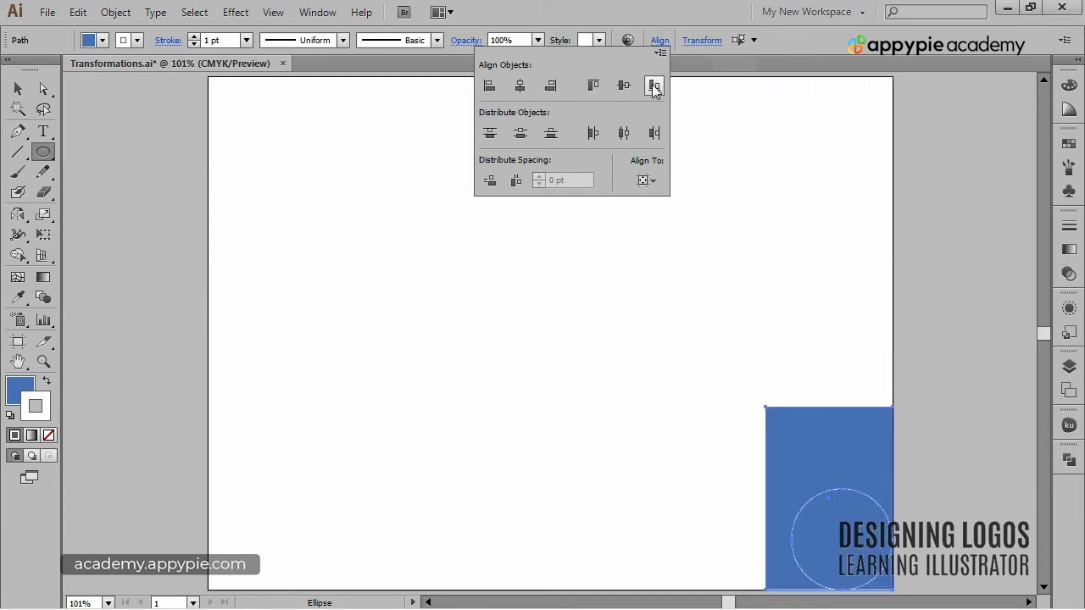
Undo the bottom, top and right artboard alignments of the two shapes
{"action": "left_click", "coordinate": [617, 316]}
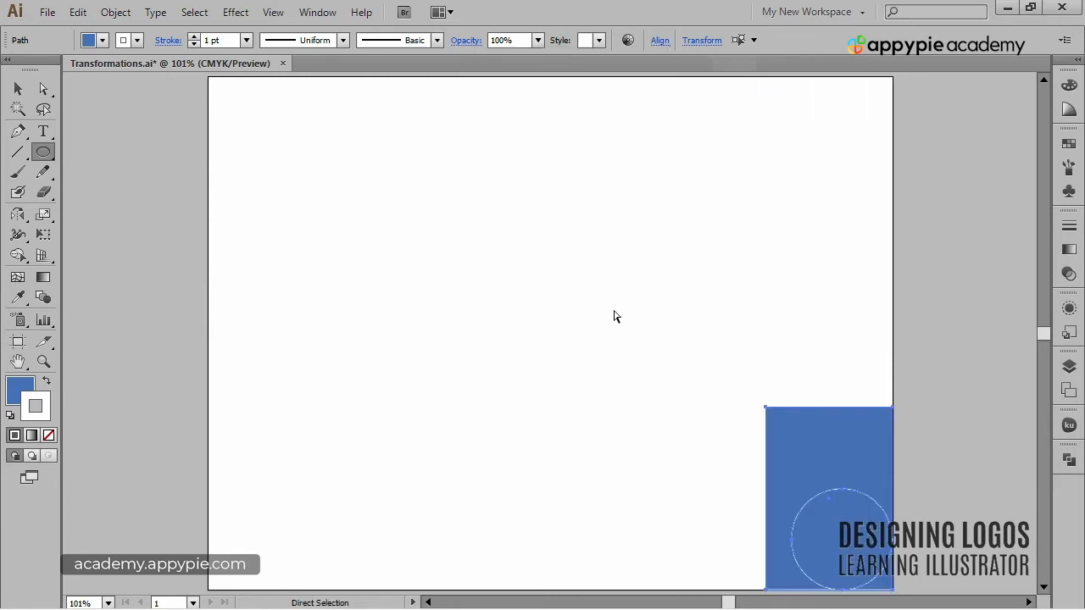
{"action": "key", "text": "ctrl+z"}
{"action": "key", "text": "ctrl+z"}
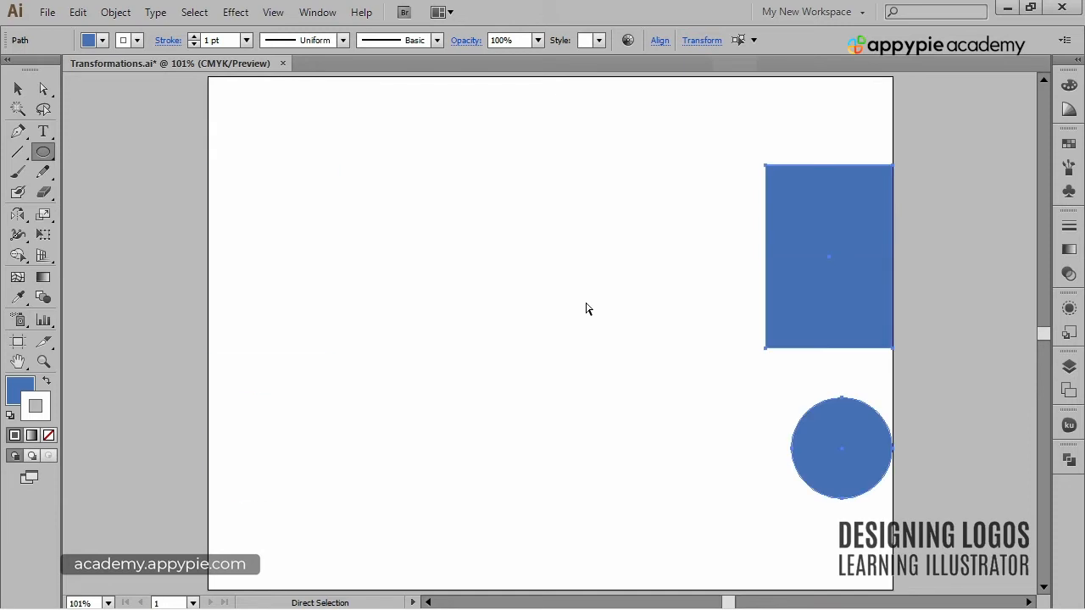
{"action": "key", "text": "ctrl+z"}
Move both shapes together toward the artboard's middle, then separate them with the rectangle on the left and the circle on the right
{"action": "left_click_drag", "start_coordinate": [270, 459], "coordinate": [575, 449]}
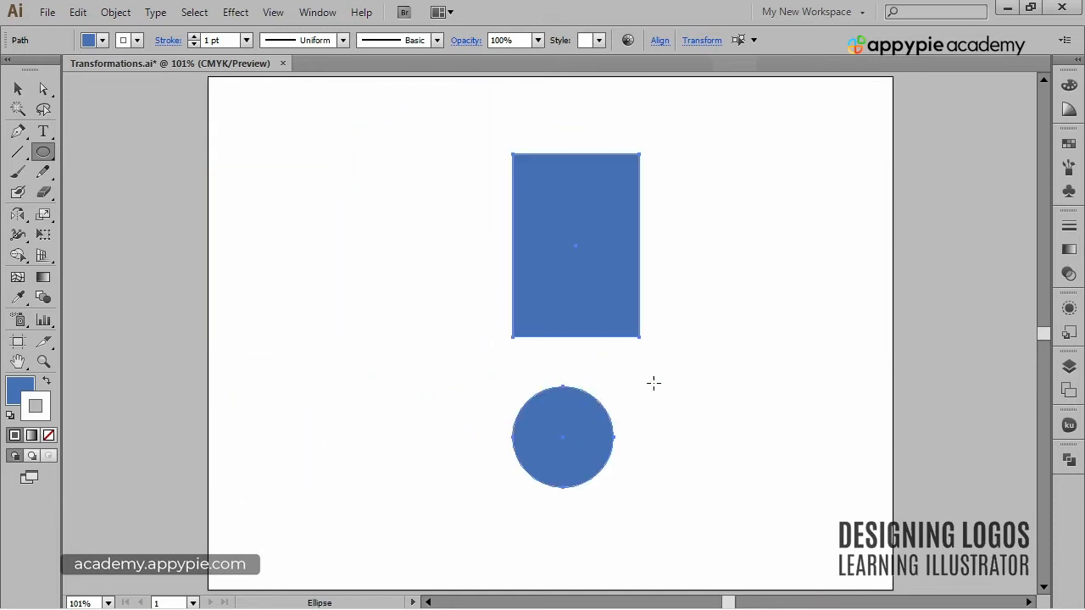
{"action": "left_click", "coordinate": [679, 378]}
{"action": "left_click", "coordinate": [547, 462]}
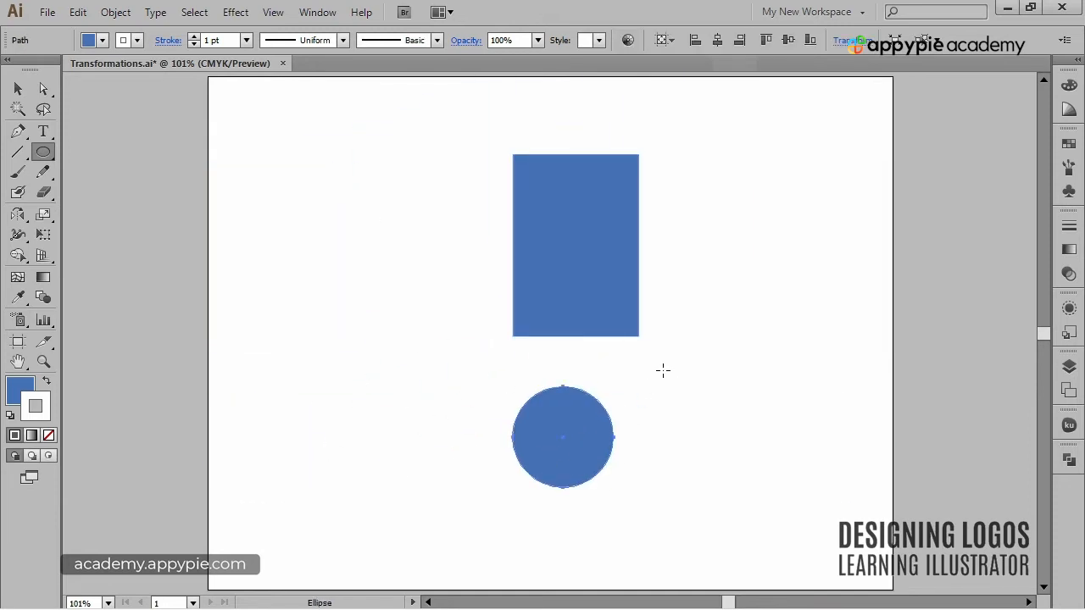
{"action": "left_click_drag", "start_coordinate": [604, 234], "coordinate": [394, 297]}
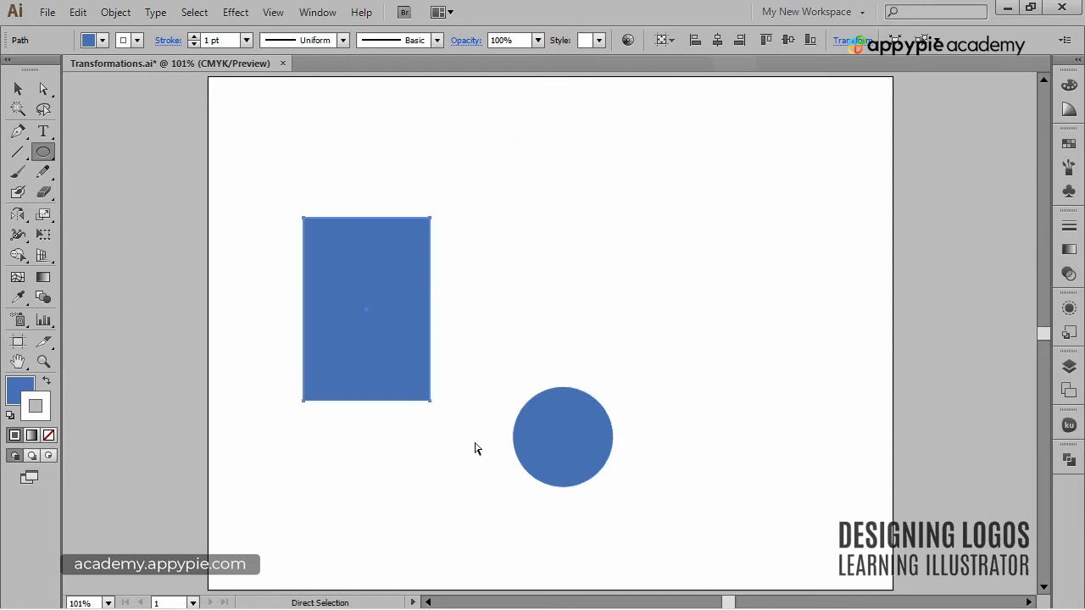
{"action": "left_click_drag", "start_coordinate": [579, 425], "coordinate": [620, 322]}
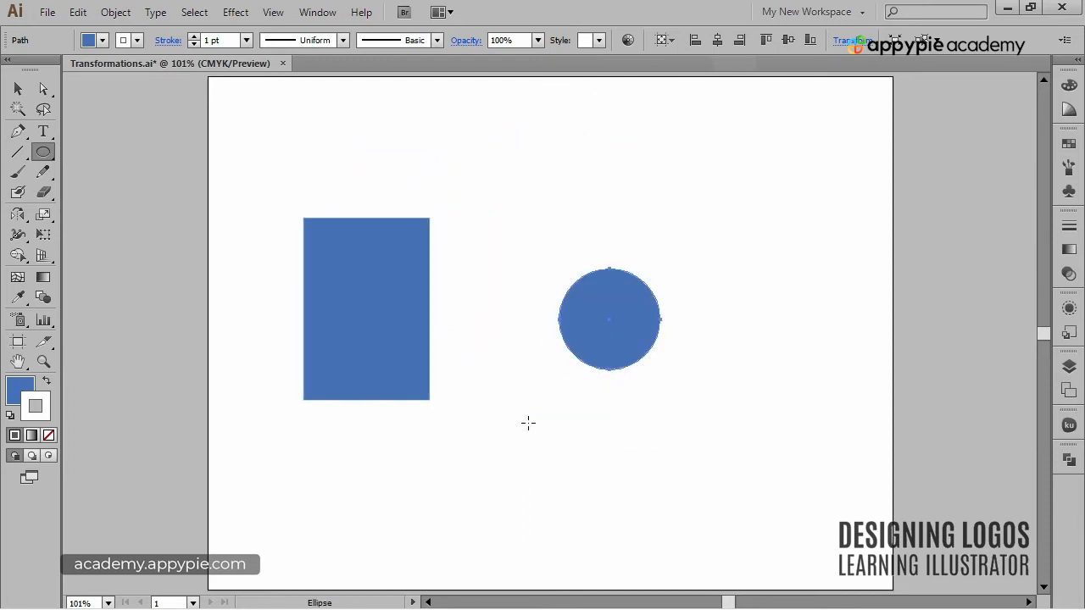
Delete the circle and move the remaining rectangle slightly upward
{"action": "key", "text": "Delete"}
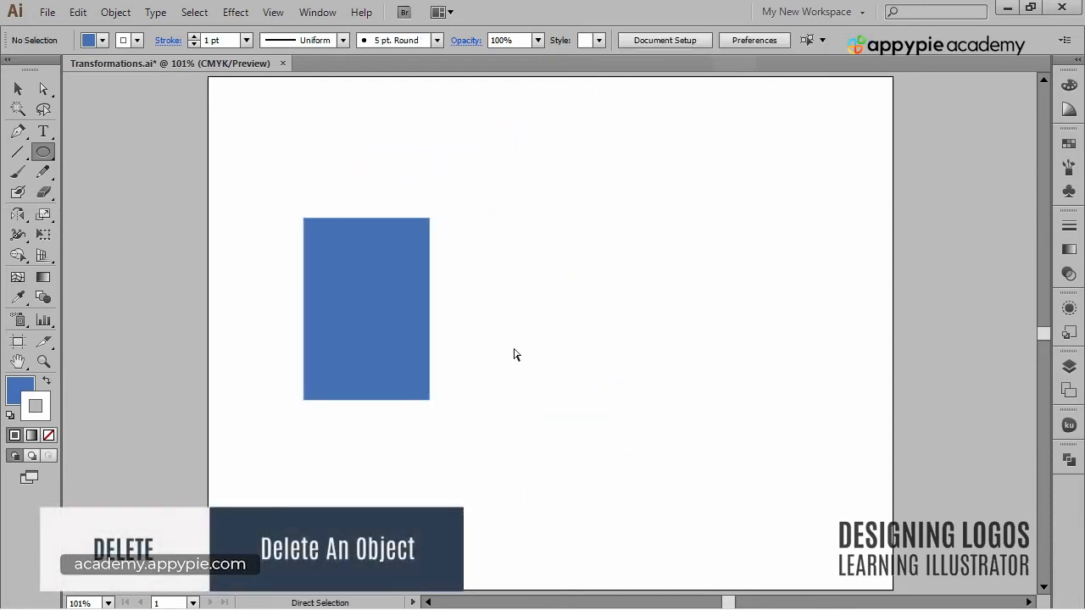
{"action": "left_click_drag", "start_coordinate": [409, 328], "coordinate": [388, 302]}
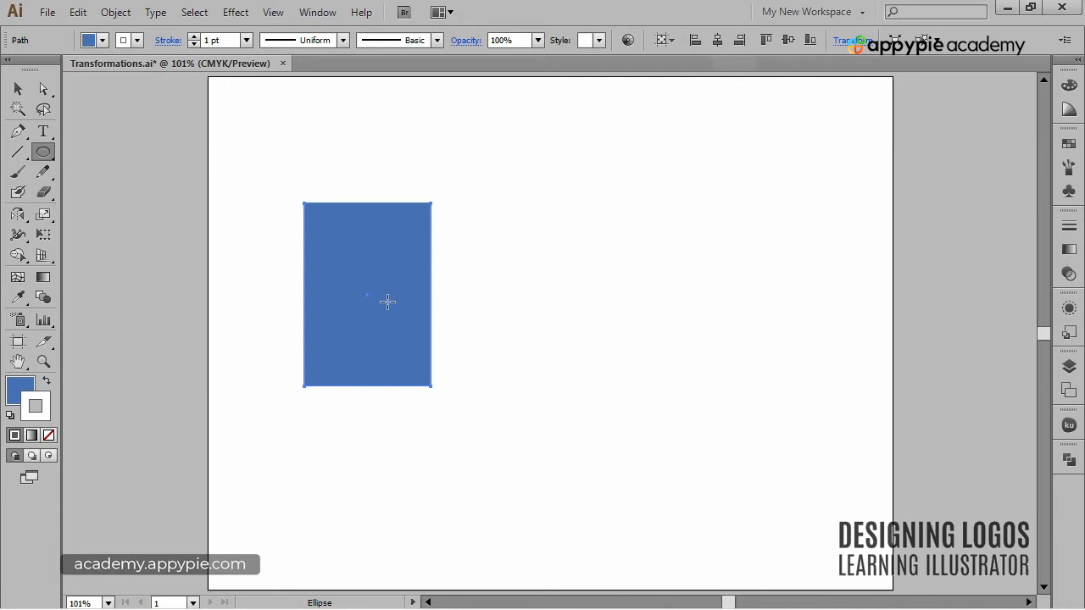
Set the Keyboard Increment in the General preferences to 20 pt
{"action": "left_click", "coordinate": [77, 13]}
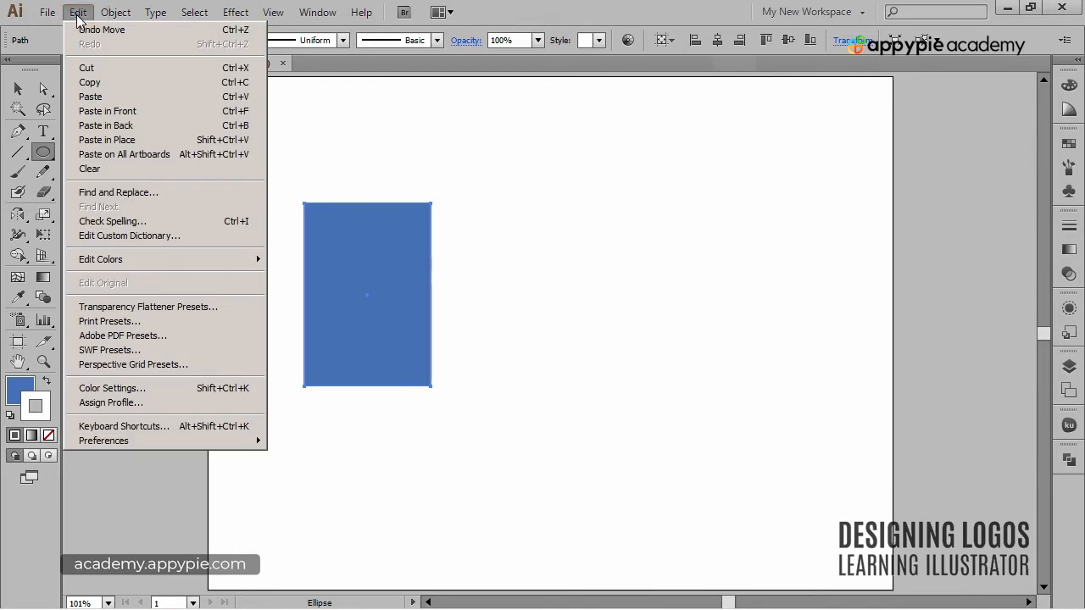
{"action": "mouse_move", "coordinate": [243, 446]}
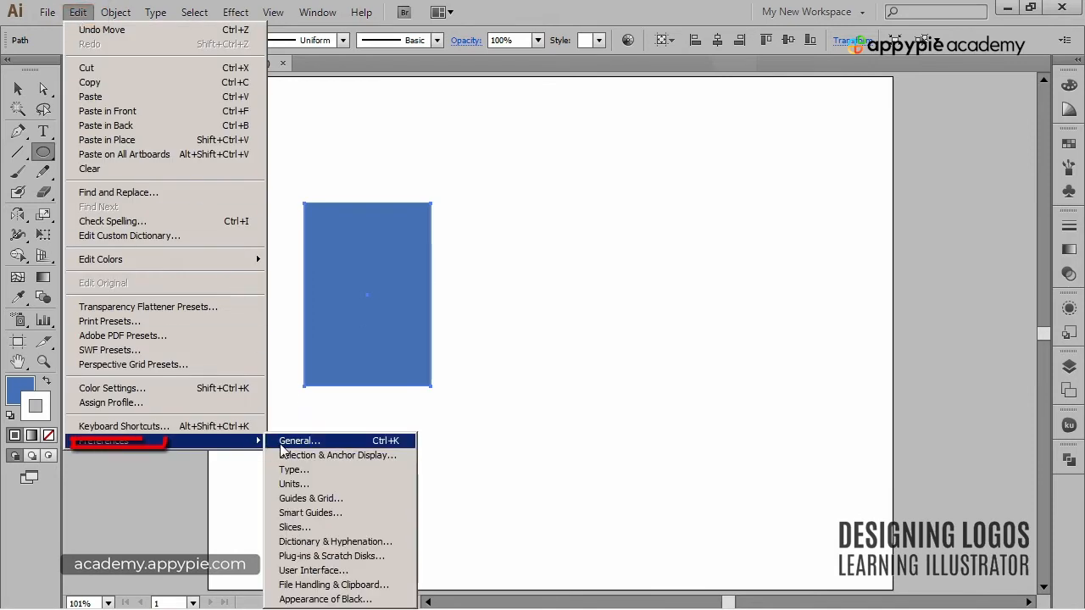
{"action": "left_click", "coordinate": [273, 446]}
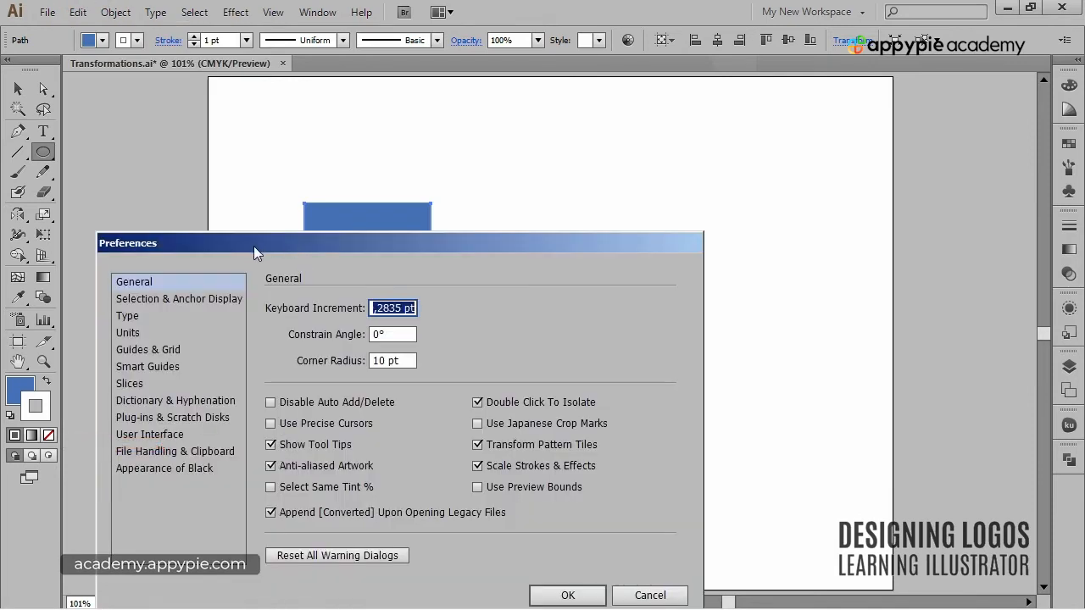
{"action": "left_click_drag", "start_coordinate": [253, 246], "coordinate": [601, 123]}
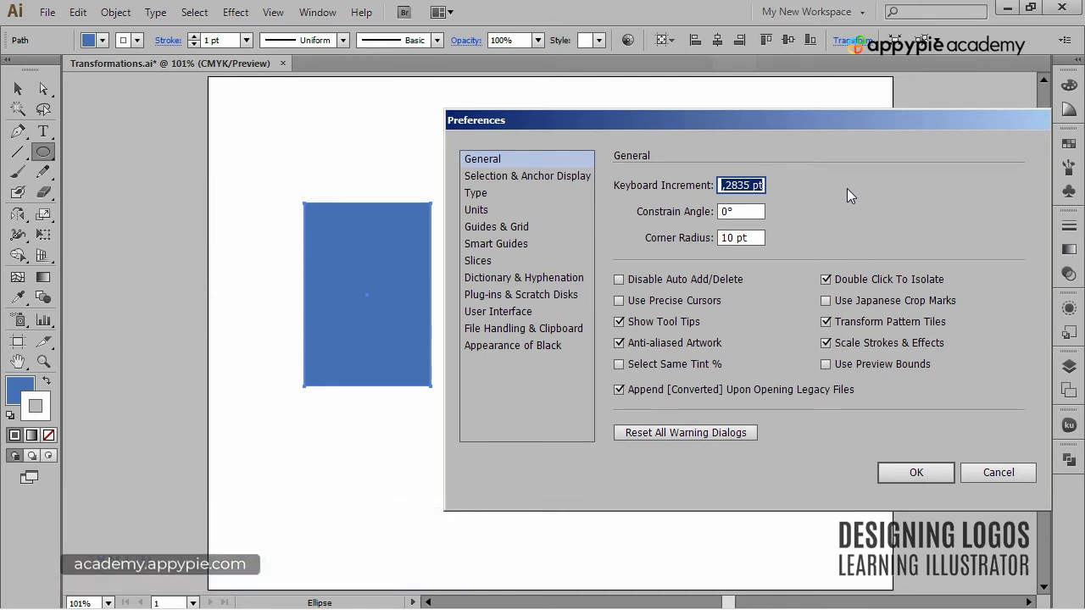
{"action": "left_click", "coordinate": [478, 194]}
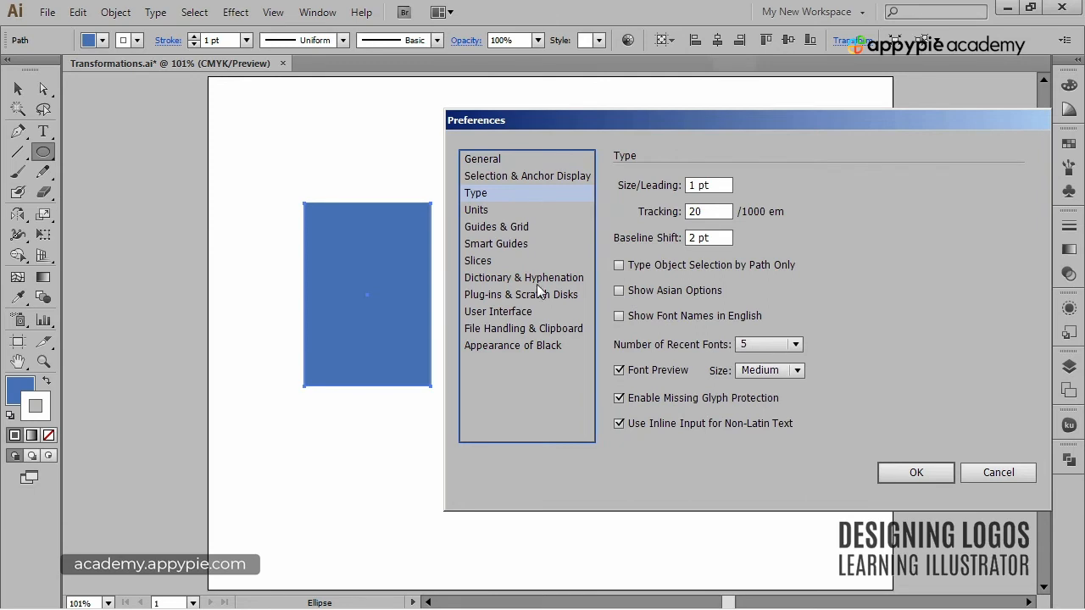
{"action": "left_click", "coordinate": [512, 314]}
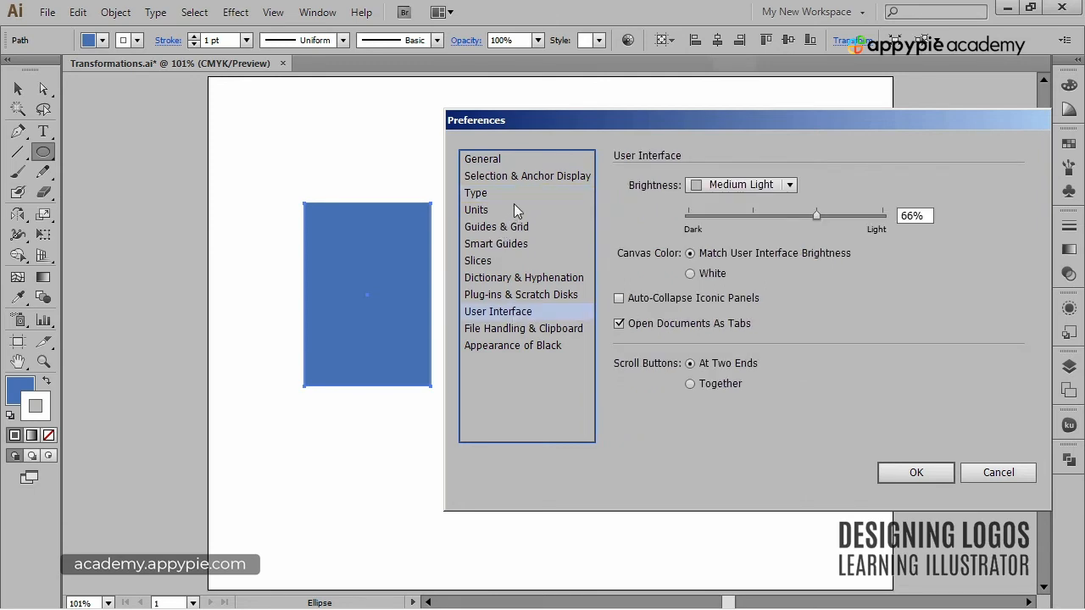
{"action": "left_click", "coordinate": [490, 161]}
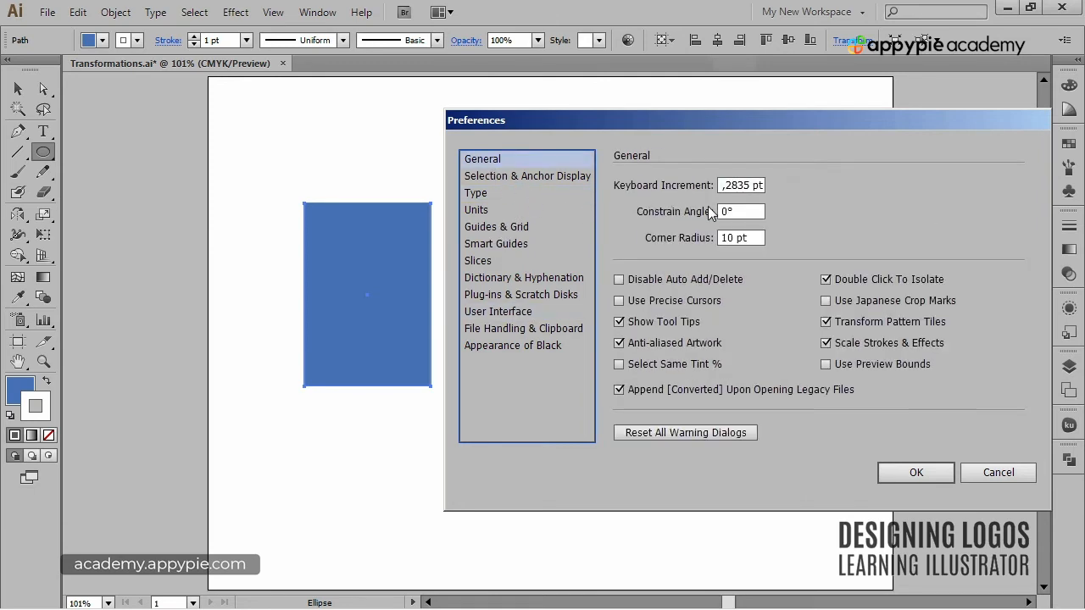
{"action": "left_click", "coordinate": [743, 184]}
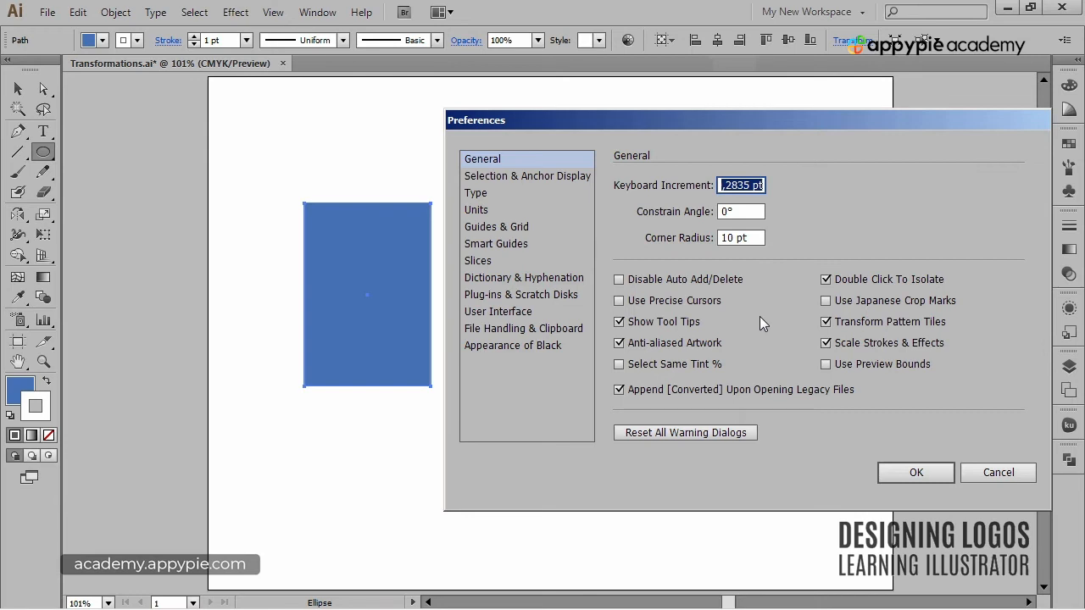
{"action": "type", "text": "20"}
{"action": "key", "text": "Return"}
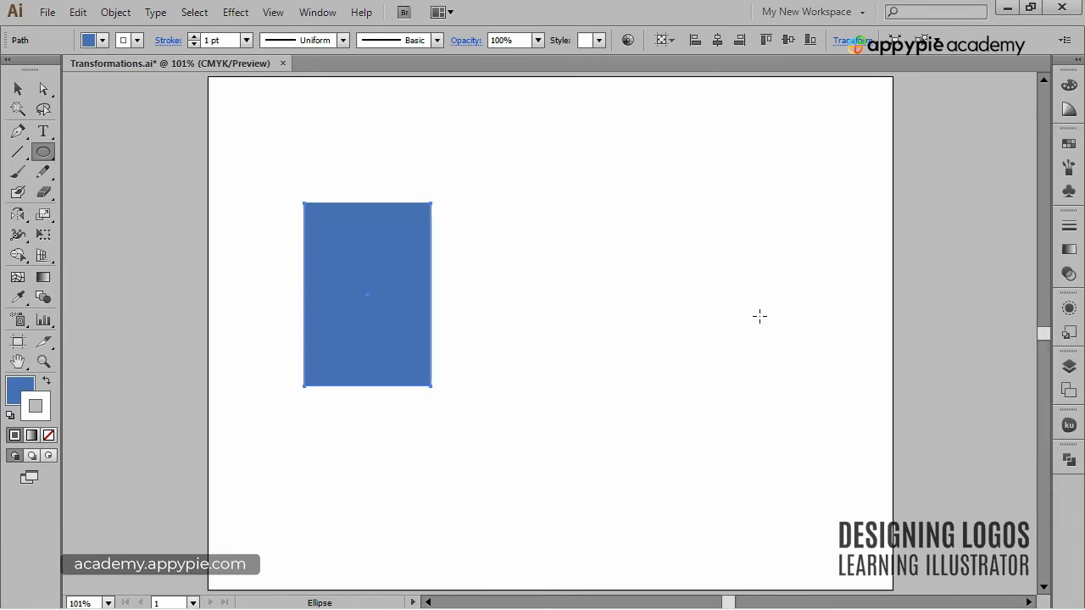
Reselect the rectangle and nudge it by one keyboard increment each up, down, left and right
{"action": "left_click", "coordinate": [368, 196], "text": "ctrl"}
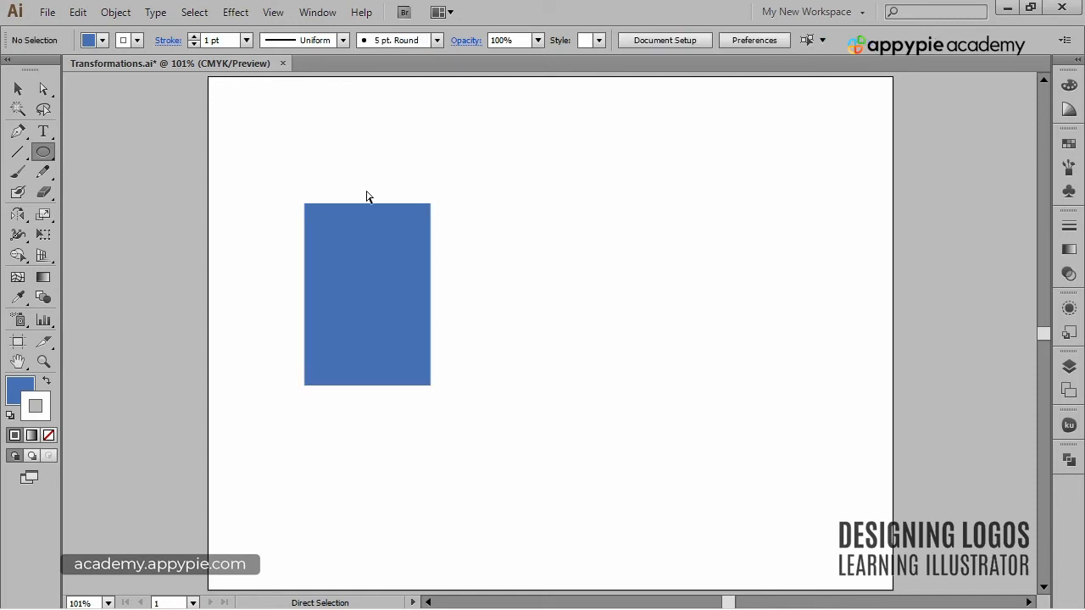
{"action": "left_click", "coordinate": [368, 243], "text": "ctrl"}
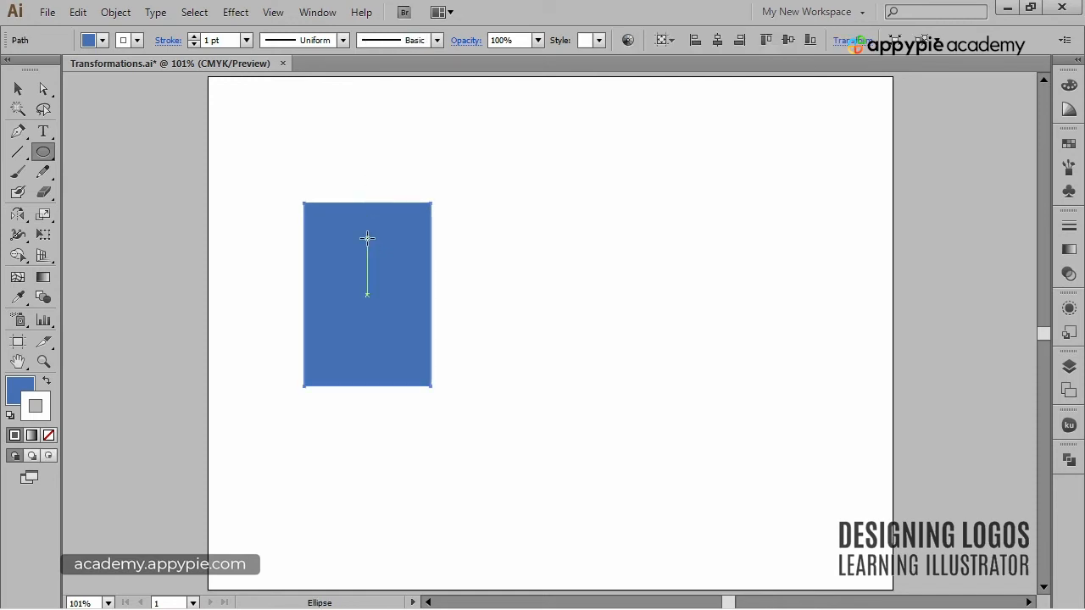
{"action": "key", "text": "Up"}
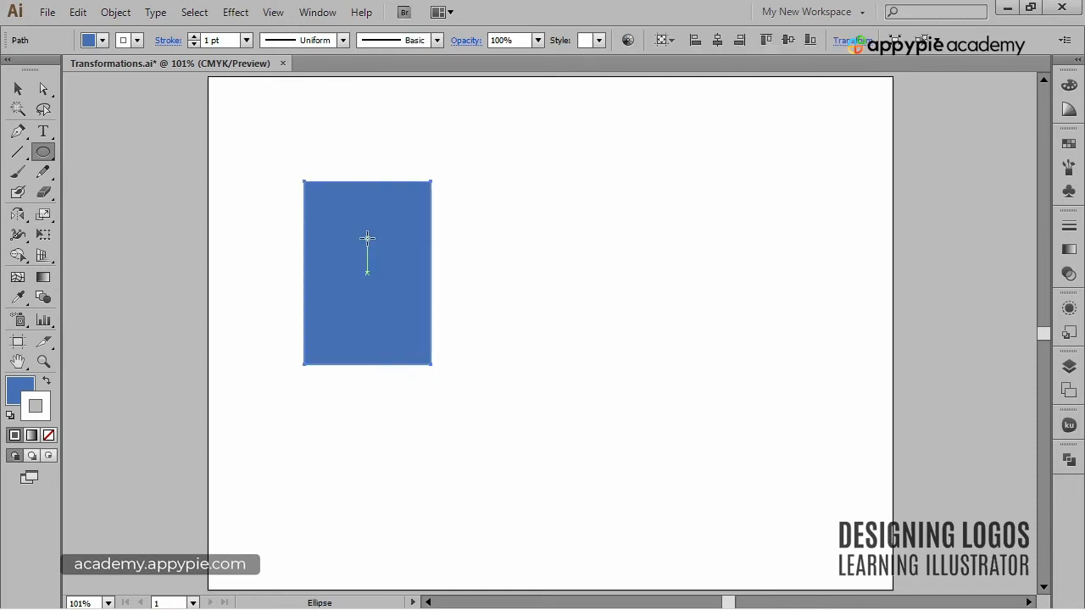
{"action": "key", "text": "Down"}
{"action": "key", "text": "Left"}
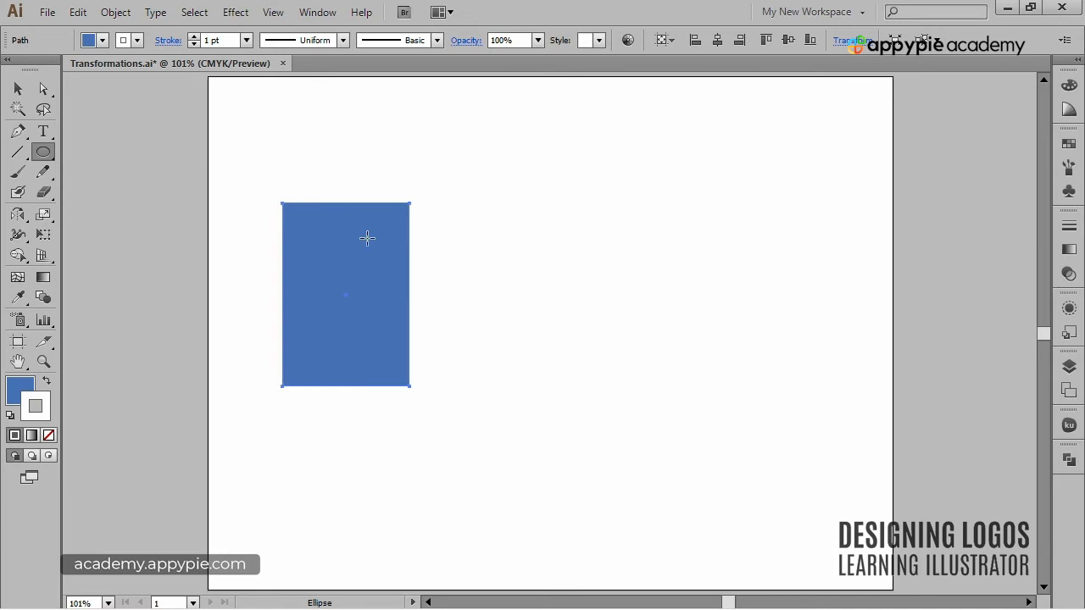
{"action": "key", "text": "Right"}
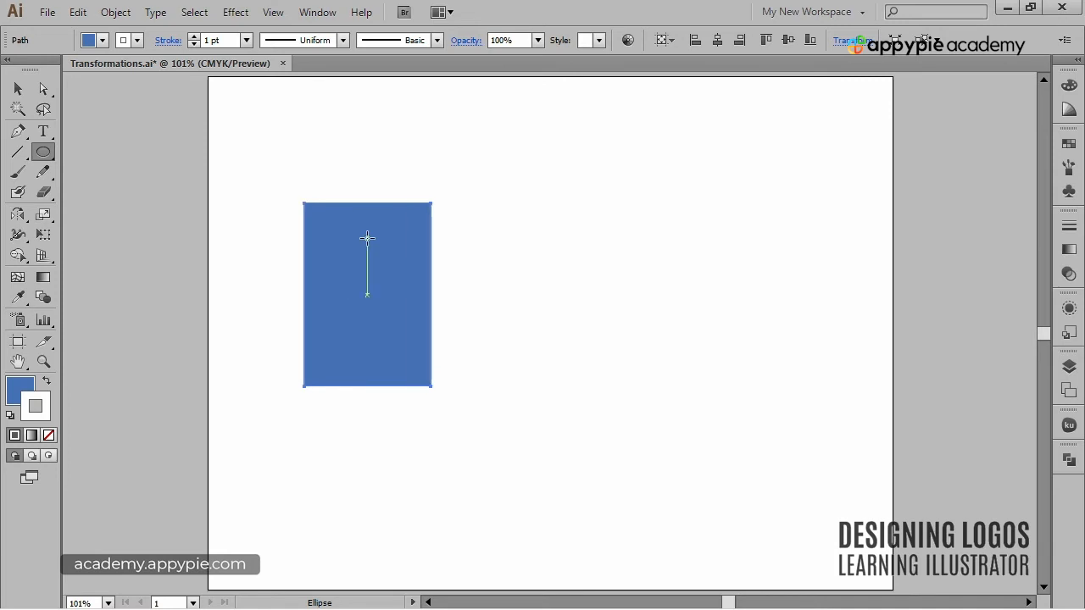
Nudge the rectangle right by eight keyboard increments toward the middle of the artboard
{"action": "key", "text": "Right"}
{"action": "key", "text": "Right"}
{"action": "key", "text": "Right"}
{"action": "key", "text": "Right"}
{"action": "key", "text": "Right"}
{"action": "key", "text": "Right"}
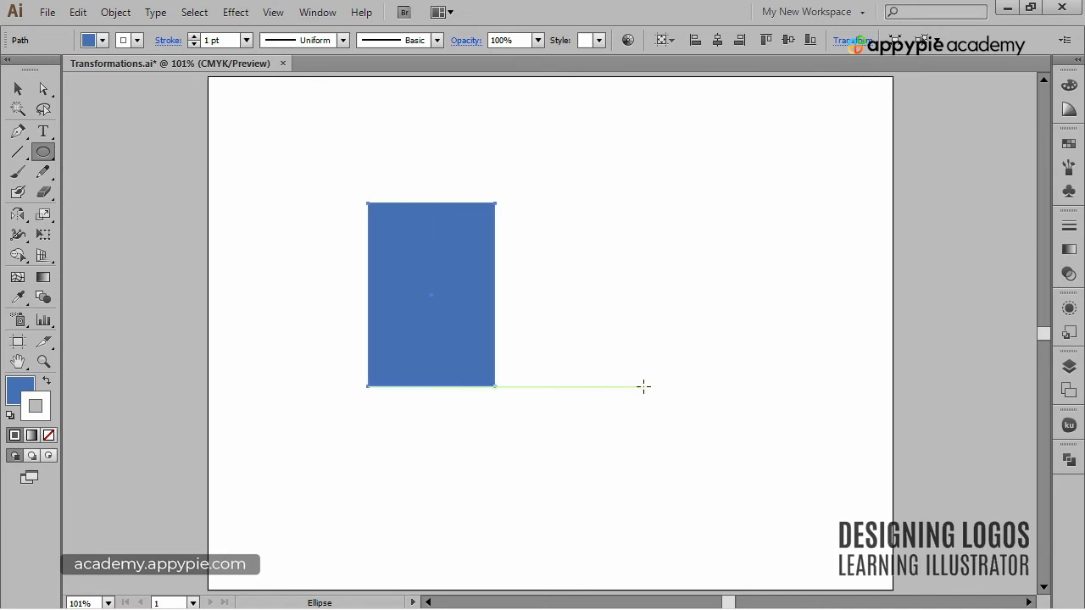
{"action": "key", "text": "Right"}
{"action": "key", "text": "Right"}
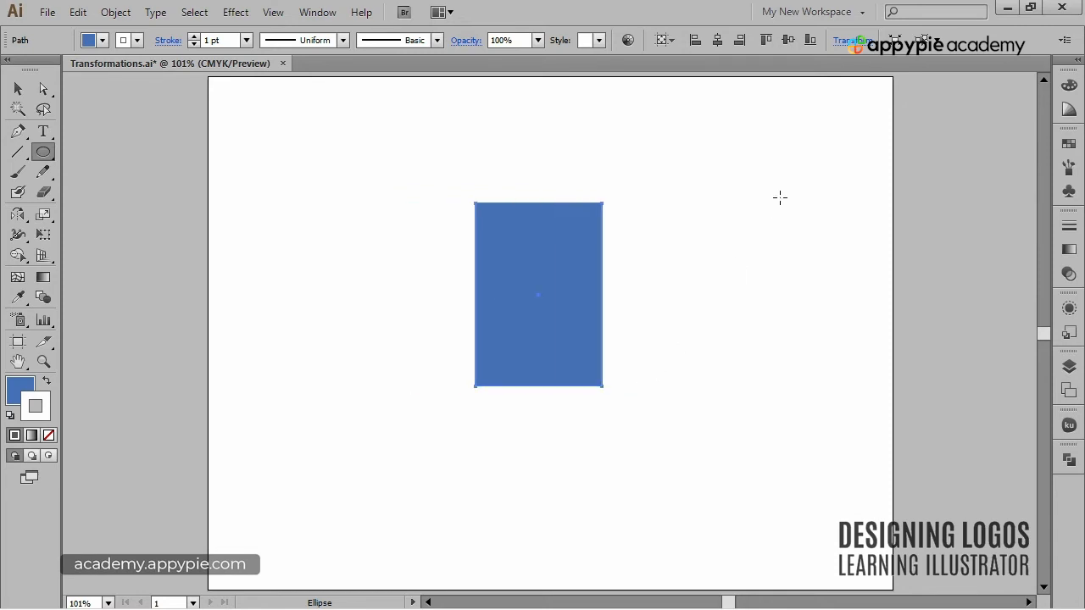
Set the rectangle's X position to 125 pt in its Transform values
{"action": "left_click", "coordinate": [852, 40]}
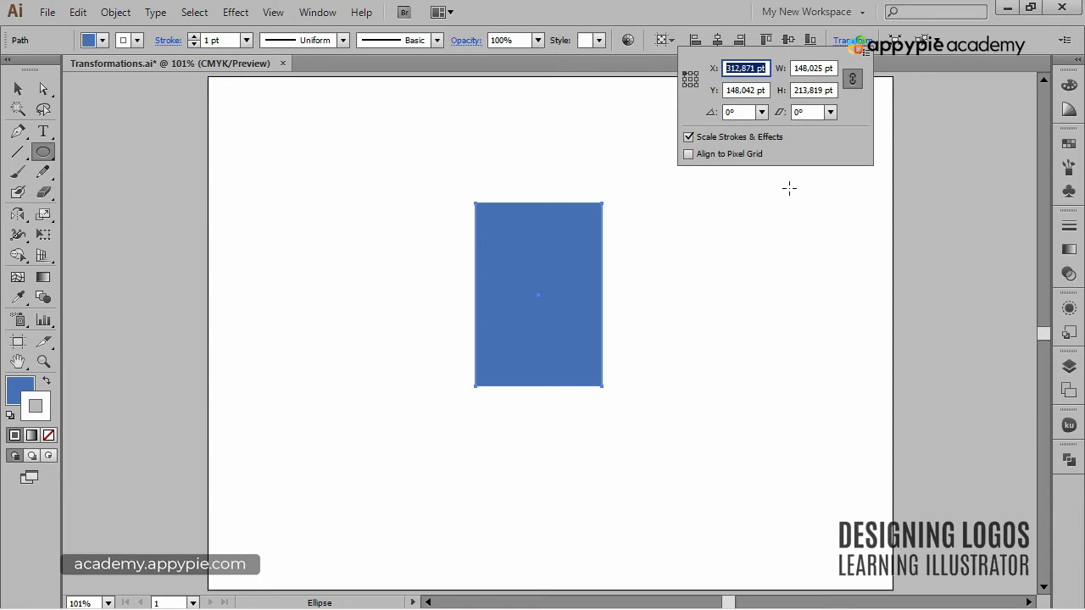
{"action": "type", "text": "100"}
{"action": "key", "text": "Return"}
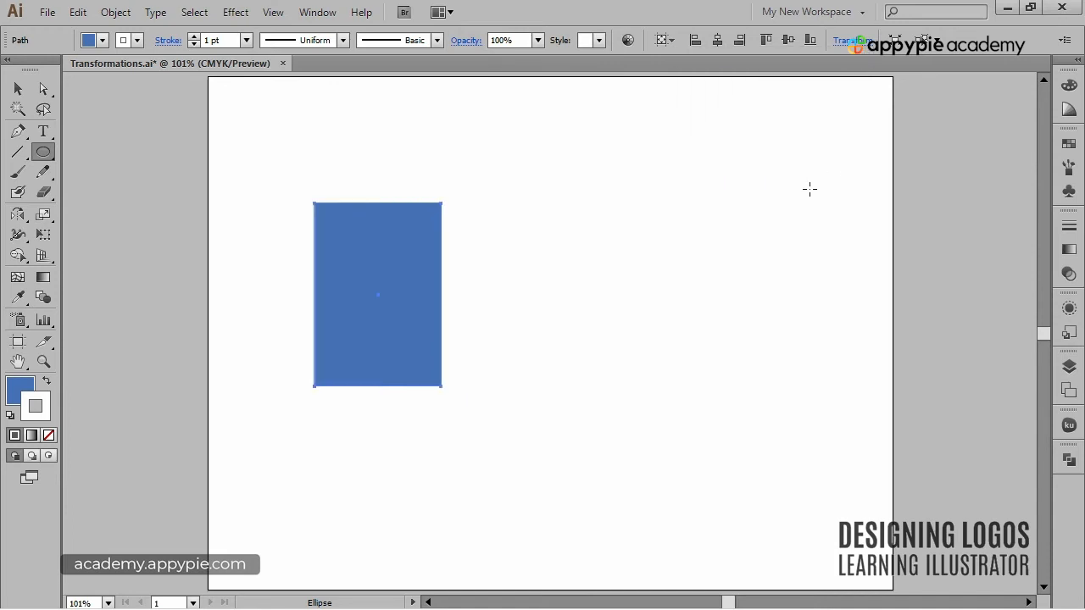
{"action": "left_click", "coordinate": [852, 40]}
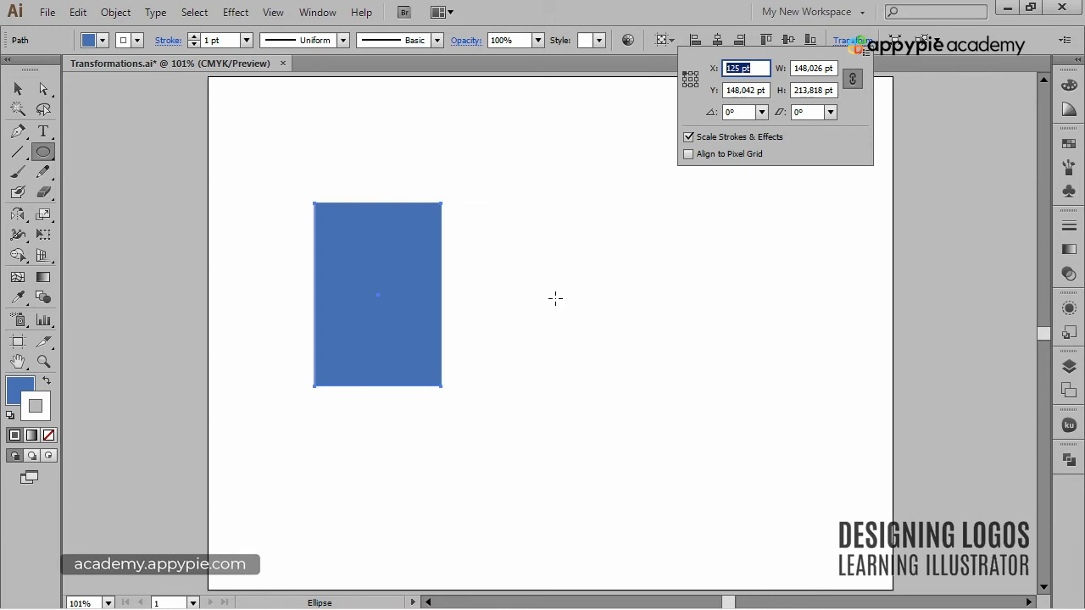
Move the rectangle right to about the middle of the artboard and deselect it
{"action": "left_click", "coordinate": [541, 307], "text": "ctrl"}
{"action": "left_click", "coordinate": [541, 312], "text": "ctrl"}
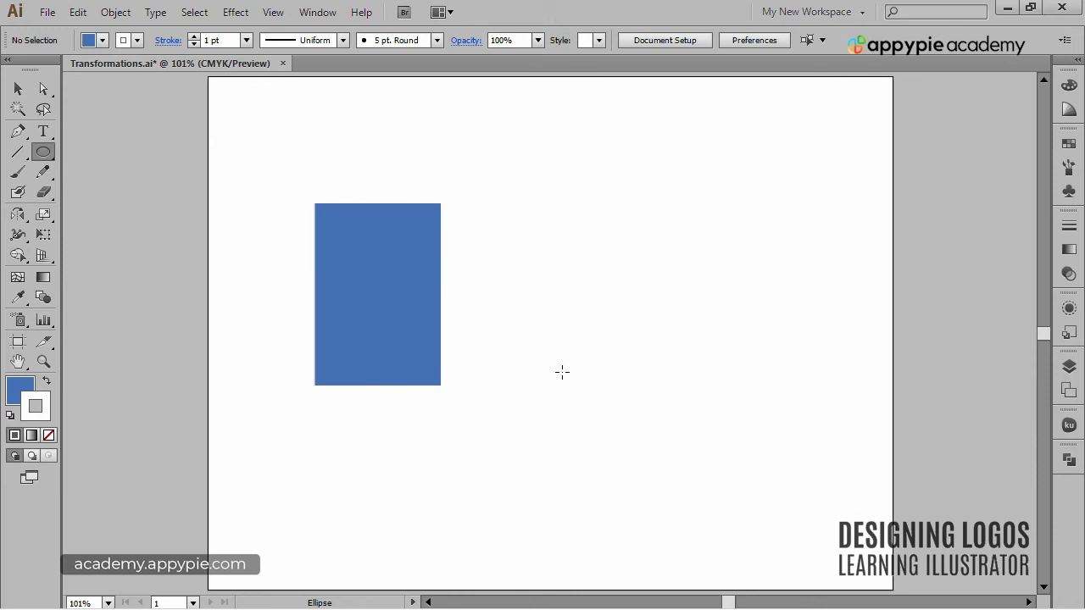
{"action": "left_click_drag", "start_coordinate": [378, 295], "coordinate": [566, 296]}
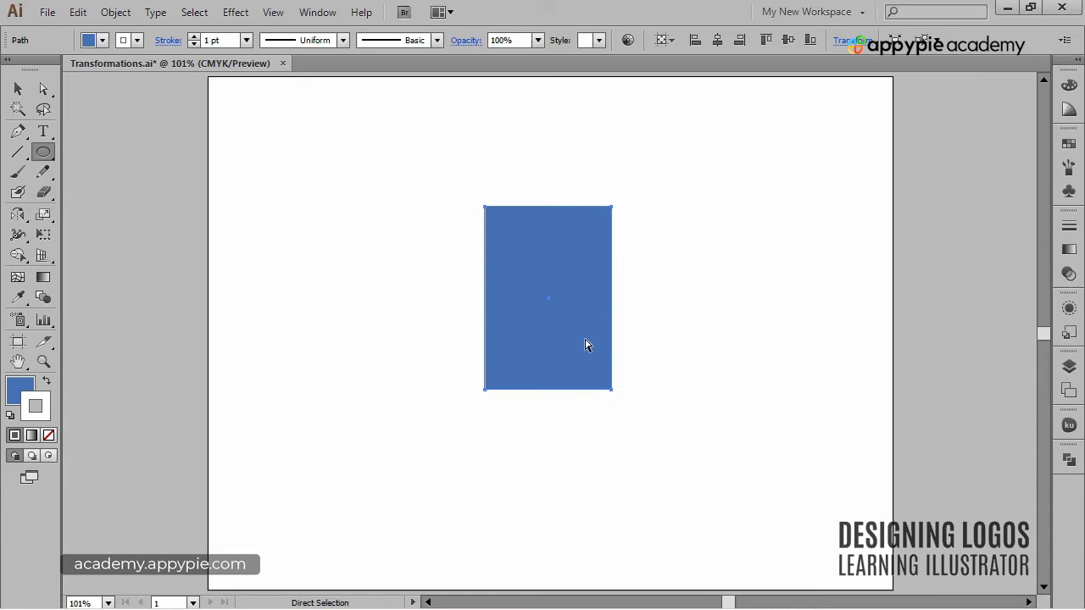
{"action": "left_click", "coordinate": [699, 334], "text": "ctrl"}
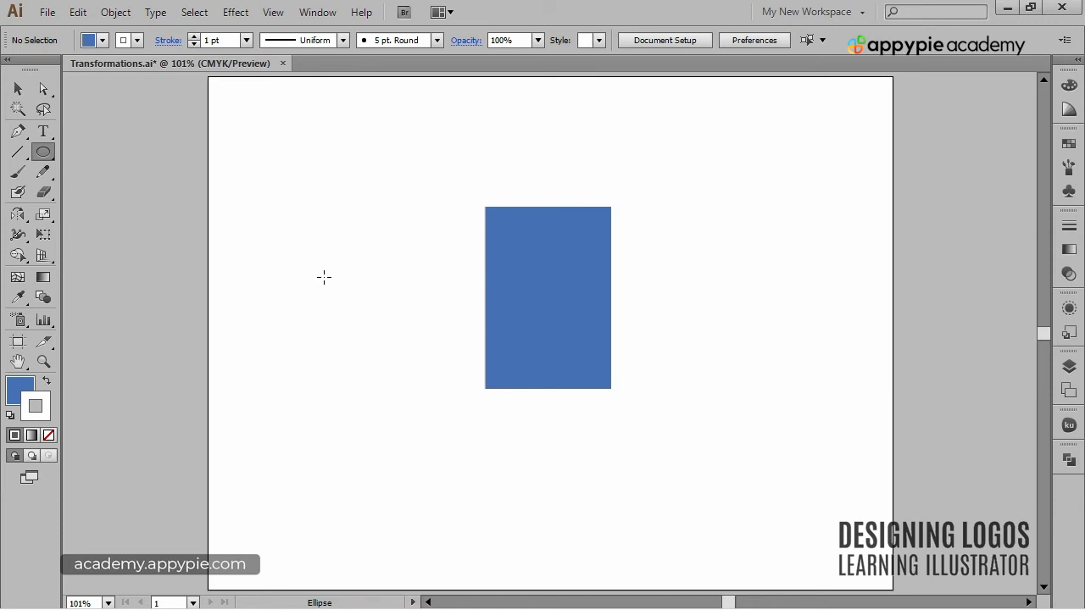
Select only the rectangle's two top anchor points with Direct Selection and nudge them left, then right past their starting position
{"action": "left_click", "coordinate": [43, 88]}
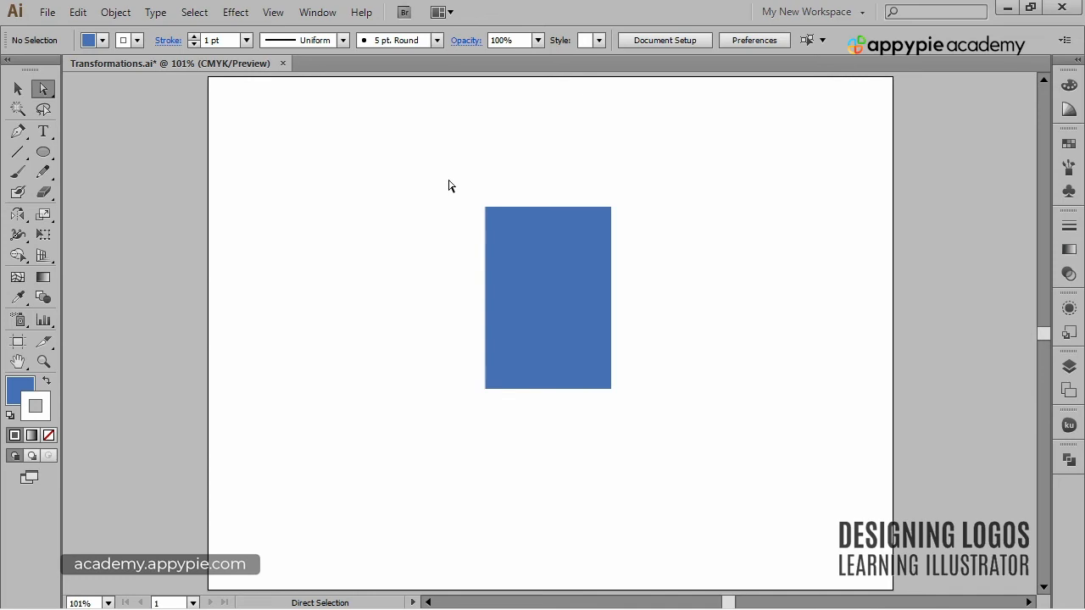
{"action": "left_click_drag", "start_coordinate": [458, 179], "coordinate": [551, 231]}
{"action": "left_click_drag", "start_coordinate": [658, 235], "coordinate": [588, 174]}
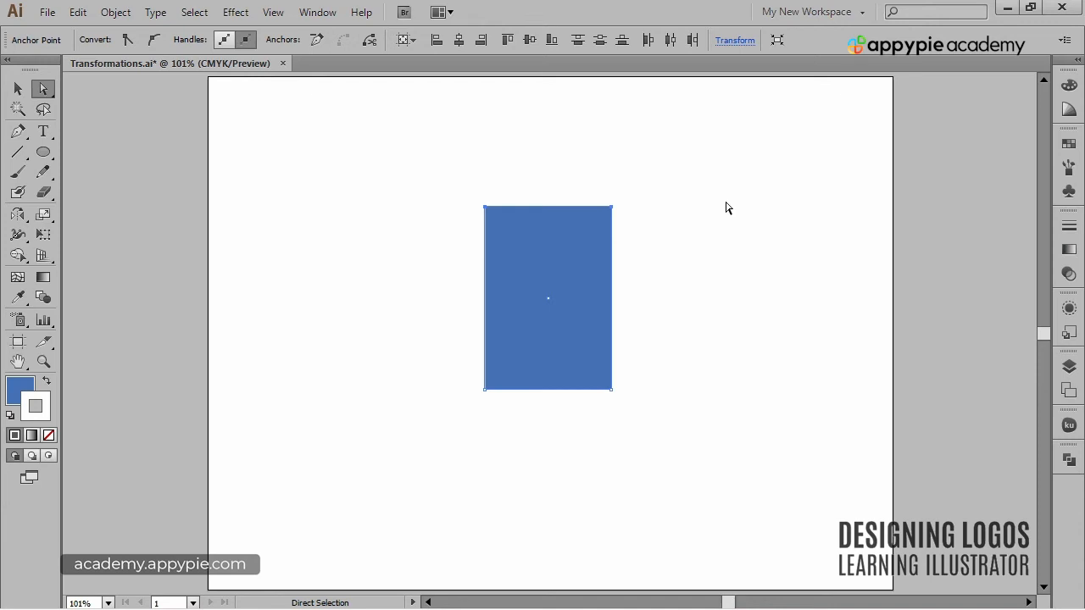
{"action": "key", "text": "shift+Left"}
{"action": "key", "text": "shift+Left"}
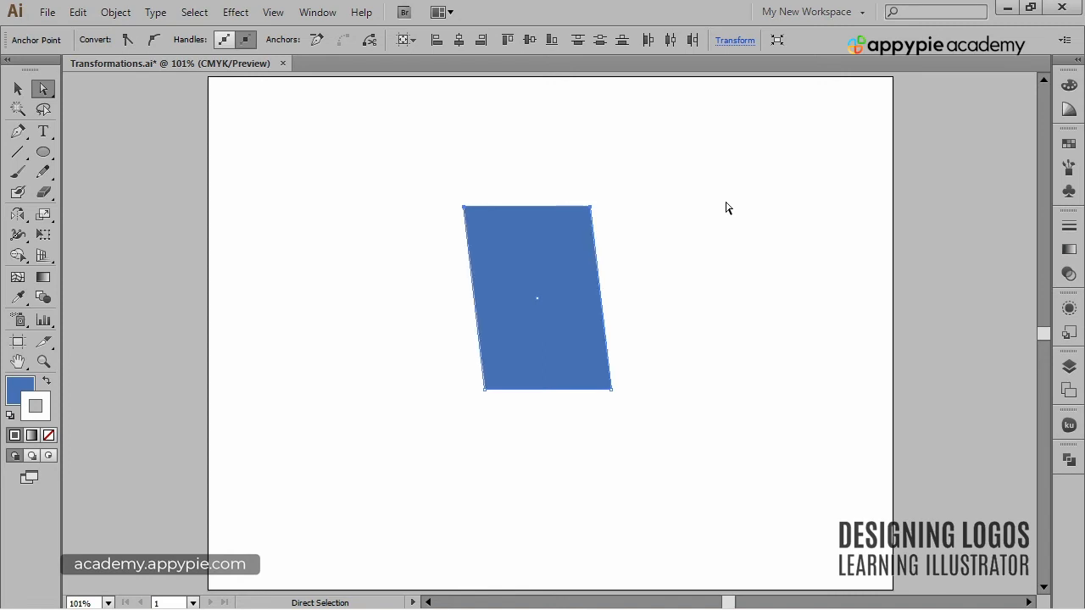
{"action": "key", "text": "shift+Right"}
{"action": "key", "text": "shift+Right"}
{"action": "key", "text": "shift+Right"}
{"action": "key", "text": "shift+Right"}
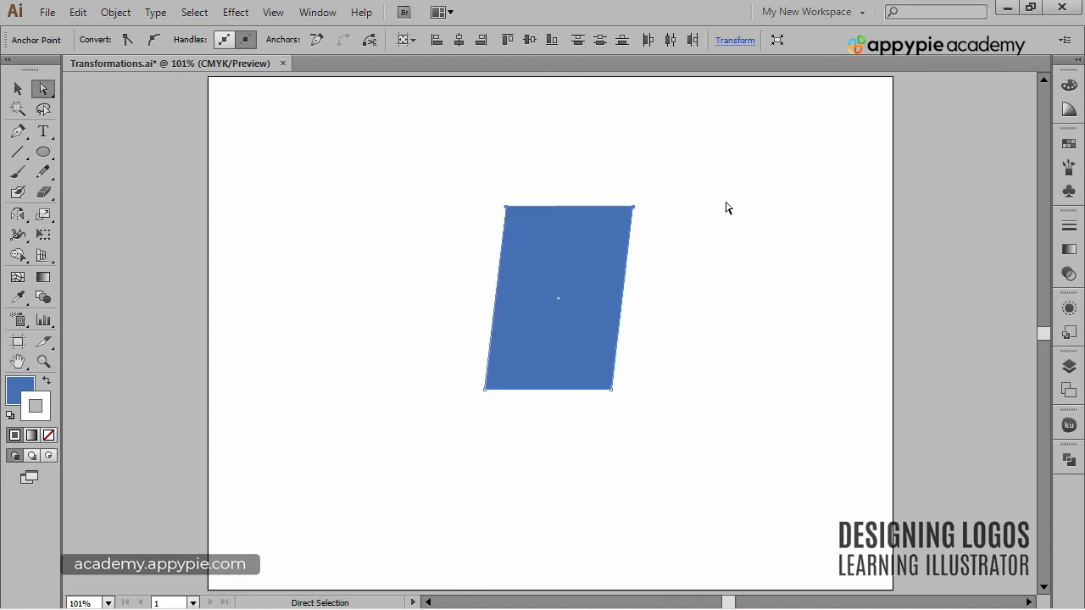
Nudge the two top anchor points up and down, then left until the sides are vertical again
{"action": "key", "text": "shift+Up"}
{"action": "key", "text": "shift+Up"}
{"action": "key", "text": "shift+Down"}
{"action": "key", "text": "shift+Down"}
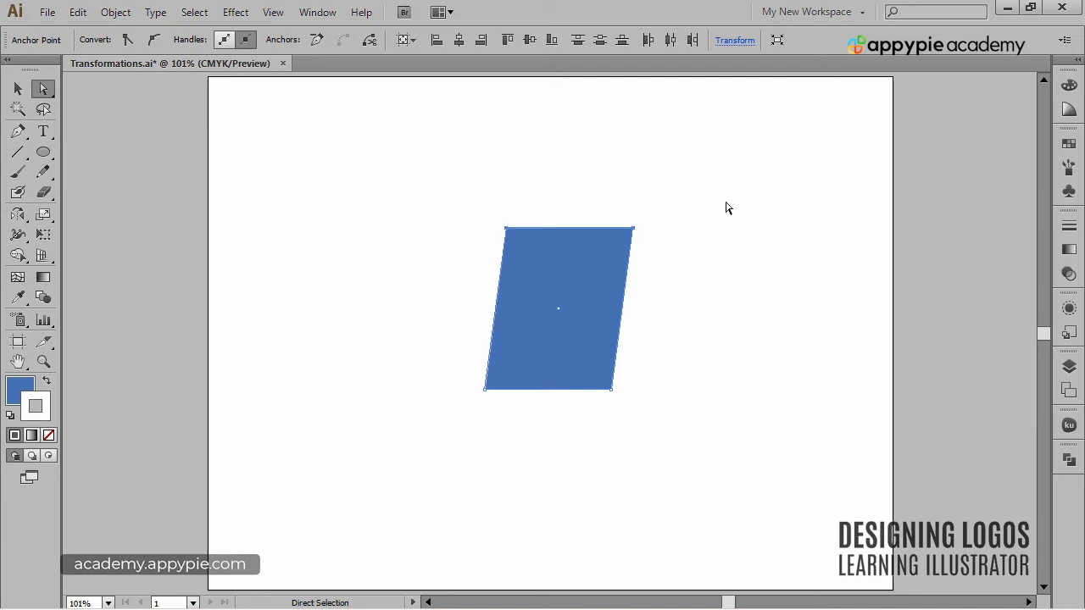
{"action": "key", "text": "shift+Down"}
{"action": "key", "text": "shift+Up"}
{"action": "key", "text": "shift+Up"}
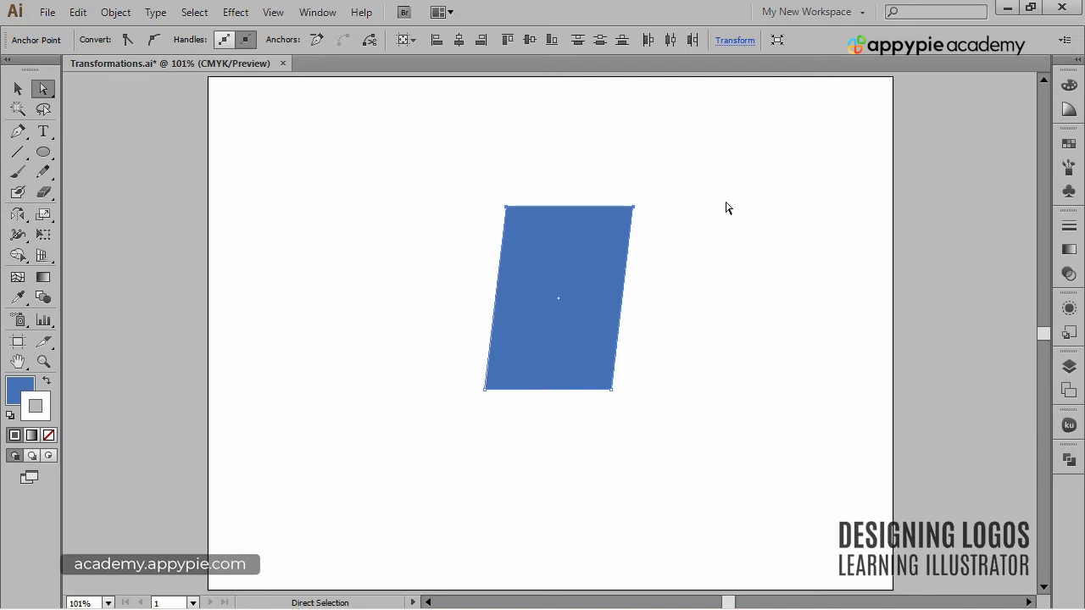
{"action": "key", "text": "shift+Left"}
{"action": "key", "text": "shift+Left"}
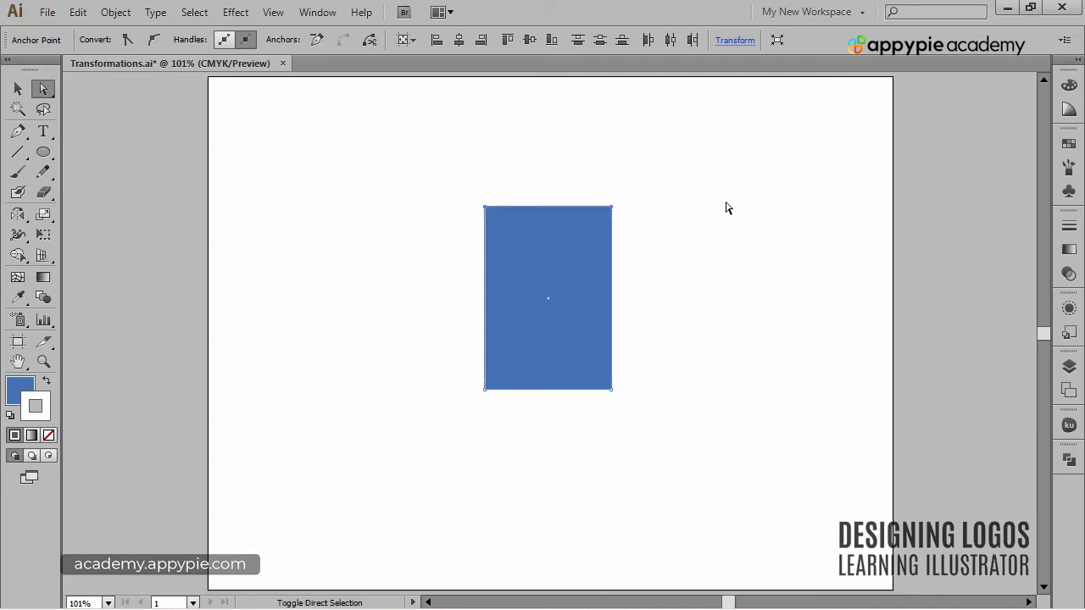
Nudge the two top anchor points repeatedly left and right, return them to their original position, and deselect the rectangle
{"action": "key", "text": "shift+Left"}
{"action": "key", "text": "shift+Left"}
{"action": "key", "text": "shift+Left"}
{"action": "key", "text": "shift+Left"}
{"action": "key", "text": "shift+Left"}
{"action": "key", "text": "shift+Left"}
{"action": "key", "text": "shift+Left"}
{"action": "key", "text": "shift+Left"}
{"action": "key", "text": "shift+Left"}
{"action": "key", "text": "shift+Left"}
{"action": "key", "text": "shift+Left"}
{"action": "key", "text": "shift+Left"}
{"action": "key", "text": "shift+Left"}
{"action": "key", "text": "shift+Left"}
{"action": "key", "text": "shift+Left"}
{"action": "key", "text": "shift+Left"}
{"action": "key", "text": "shift+Left"}
{"action": "key", "text": "shift+Left"}
{"action": "key", "text": "shift+Left"}
{"action": "key", "text": "shift+Left"}
{"action": "key", "text": "shift+Right"}
{"action": "key", "text": "shift+Right"}
{"action": "key", "text": "shift+Right"}
{"action": "key", "text": "shift+Right"}
{"action": "key", "text": "shift+Right"}
{"action": "key", "text": "shift+Right"}
{"action": "key", "text": "shift+Right"}
{"action": "key", "text": "shift+Right"}
{"action": "key", "text": "shift+Right"}
{"action": "key", "text": "shift+Right"}
{"action": "key", "text": "shift+Right"}
{"action": "key", "text": "shift+Right"}
{"action": "key", "text": "shift+Right"}
{"action": "key", "text": "shift+Right"}
{"action": "key", "text": "shift+Right"}
{"action": "key", "text": "shift+Right"}
{"action": "key", "text": "shift+Right"}
{"action": "key", "text": "shift+Right"}
{"action": "key", "text": "shift+Right"}
{"action": "key", "text": "shift+Right"}
{"action": "key", "text": "shift+Right"}
{"action": "key", "text": "shift+Right"}
{"action": "key", "text": "shift+Right"}
{"action": "key", "text": "shift+Right"}
{"action": "key", "text": "shift+Right"}
{"action": "key", "text": "shift+Right"}
{"action": "key", "text": "shift+Right"}
{"action": "key", "text": "shift+Right"}
{"action": "key", "text": "shift+Right"}
{"action": "key", "text": "shift+Right"}
{"action": "key", "text": "shift+Left"}
{"action": "key", "text": "shift+Left"}
{"action": "key", "text": "shift+Left"}
{"action": "key", "text": "shift+Left"}
{"action": "key", "text": "shift+Left"}
{"action": "key", "text": "shift+Left"}
{"action": "key", "text": "shift+Left"}
{"action": "key", "text": "shift+Left"}
{"action": "key", "text": "shift+Left"}
{"action": "key", "text": "shift+Left"}
{"action": "key", "text": "shift+Left"}
{"action": "key", "text": "shift+Left"}
{"action": "key", "text": "shift+Left"}
{"action": "key", "text": "shift+Left"}
{"action": "key", "text": "shift+Left"}
{"action": "key", "text": "shift+Left"}
{"action": "key", "text": "shift+Left"}
{"action": "key", "text": "shift+Left"}
{"action": "key", "text": "shift+Left"}
{"action": "key", "text": "shift+Left"}
{"action": "key", "text": "shift+Left"}
{"action": "key", "text": "shift+Left"}
{"action": "key", "text": "shift+Left"}
{"action": "key", "text": "shift+Left"}
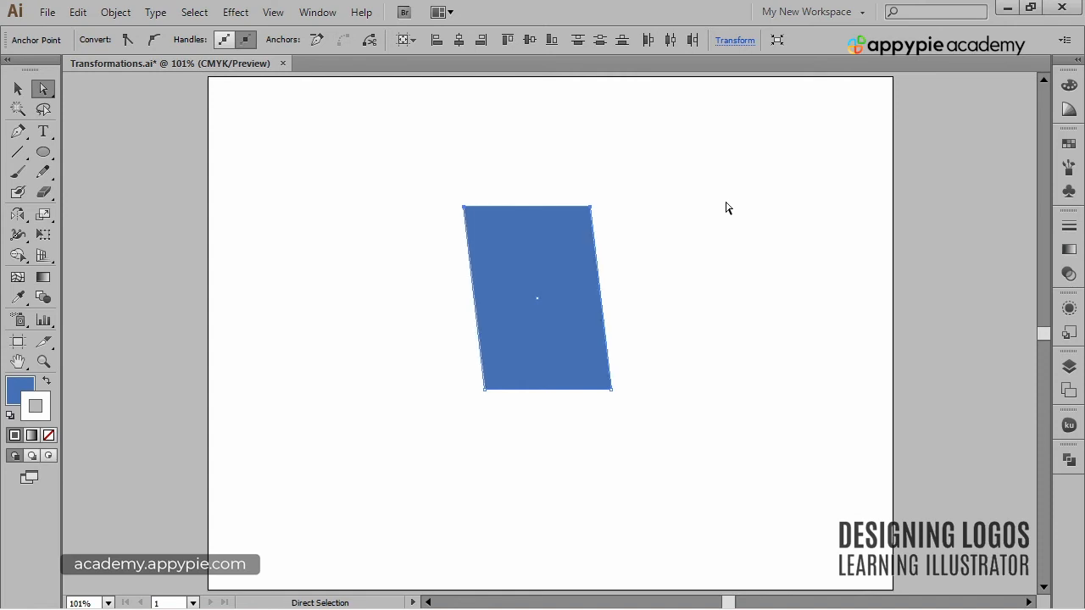
{"action": "key", "text": "shift+Right"}
{"action": "key", "text": "shift+Right"}
{"action": "key", "text": "shift+Right"}
{"action": "key", "text": "shift+Right"}
{"action": "key", "text": "shift+Right"}
{"action": "key", "text": "shift+Right"}
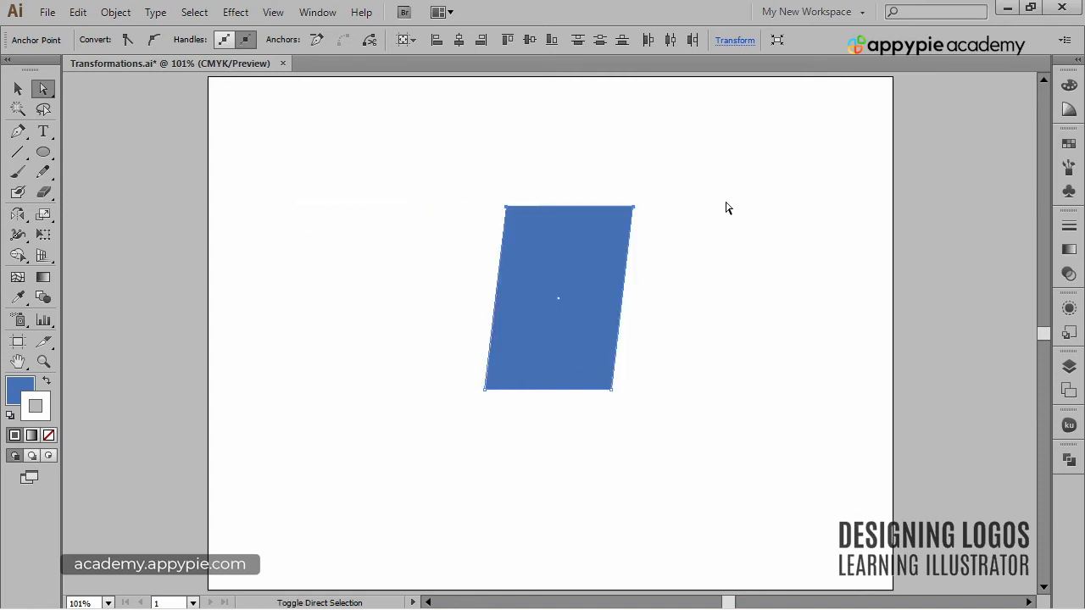
{"action": "key", "text": "shift+Left"}
{"action": "key", "text": "shift+Right"}
{"action": "key", "text": "shift+Right"}
{"action": "key", "text": "shift+Left"}
{"action": "key", "text": "shift+Left"}
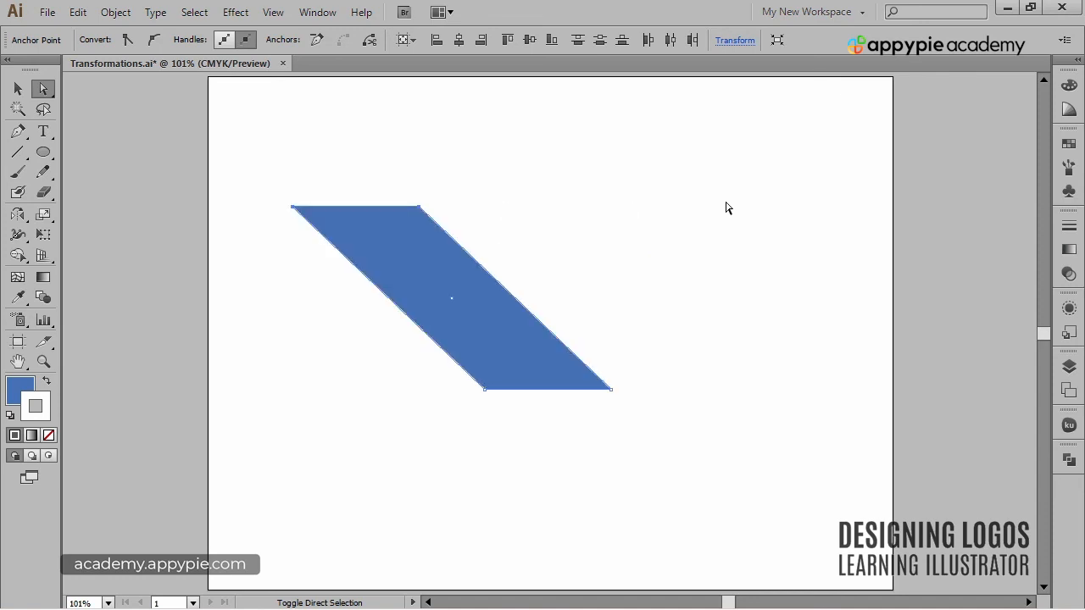
{"action": "key", "text": "shift+Right"}
{"action": "key", "text": "shift+Left"}
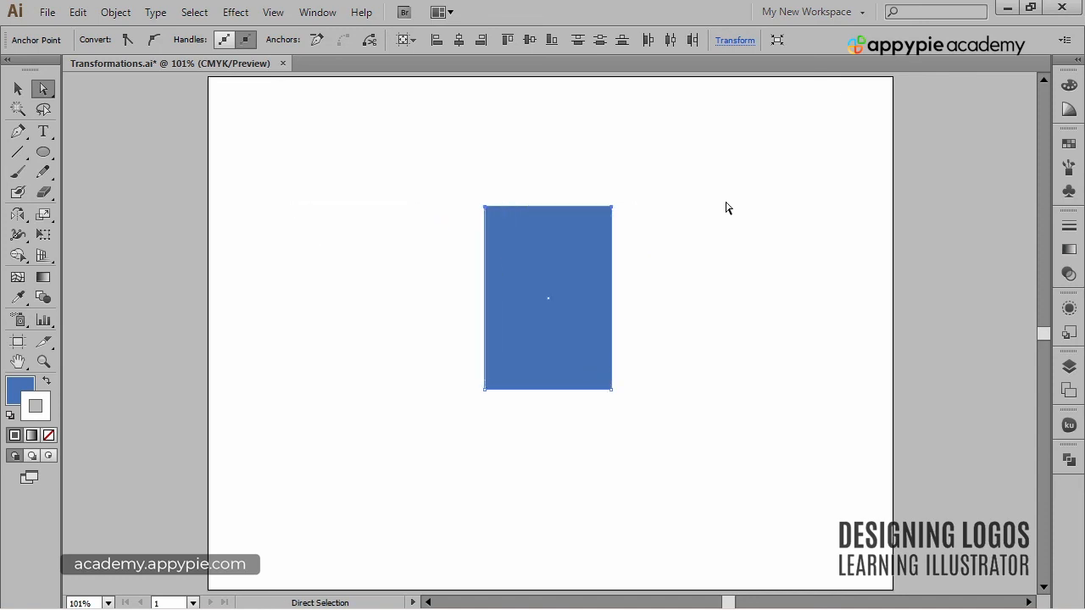
{"action": "left_click", "coordinate": [726, 208]}
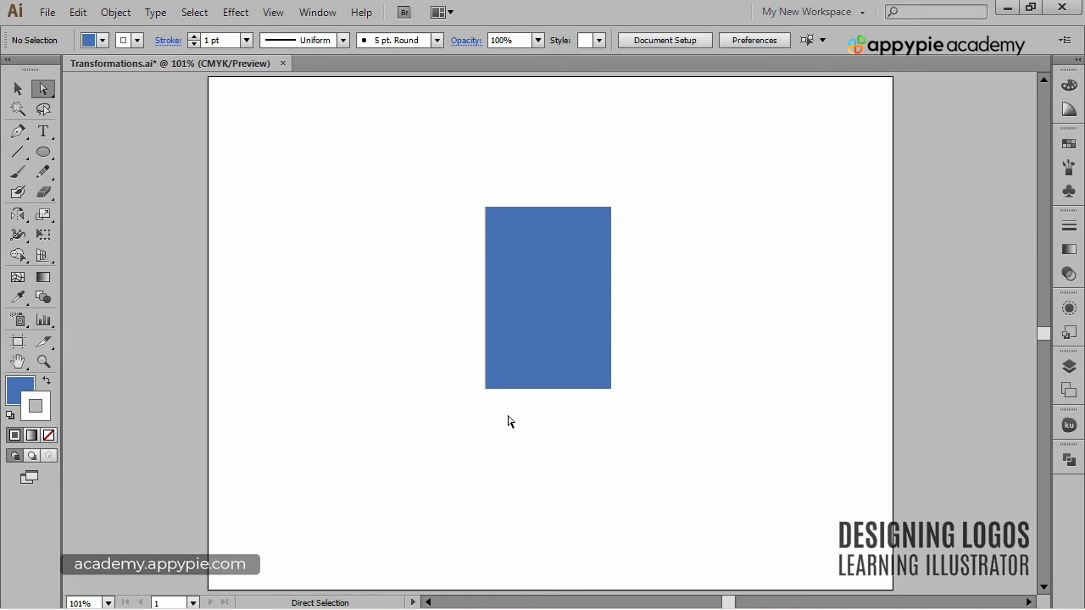
Select the rectangle's bottom-left anchor point and move it to X 574,01 pt, then to Y -134,181 pt
{"action": "left_click_drag", "start_coordinate": [507, 418], "coordinate": [454, 380]}
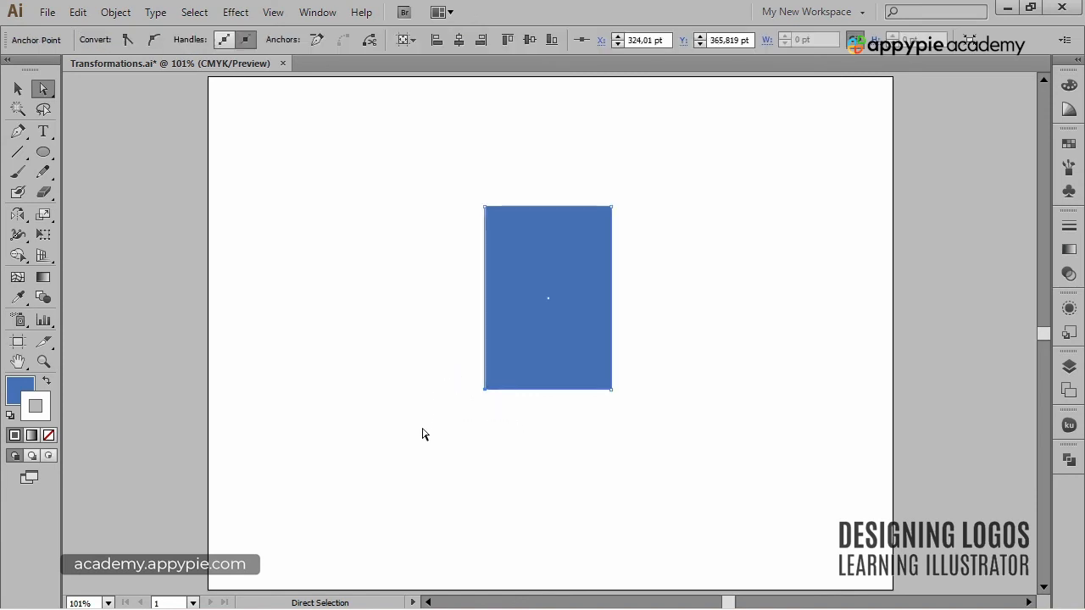
{"action": "type", "text": "574,01"}
{"action": "key", "text": "Return"}
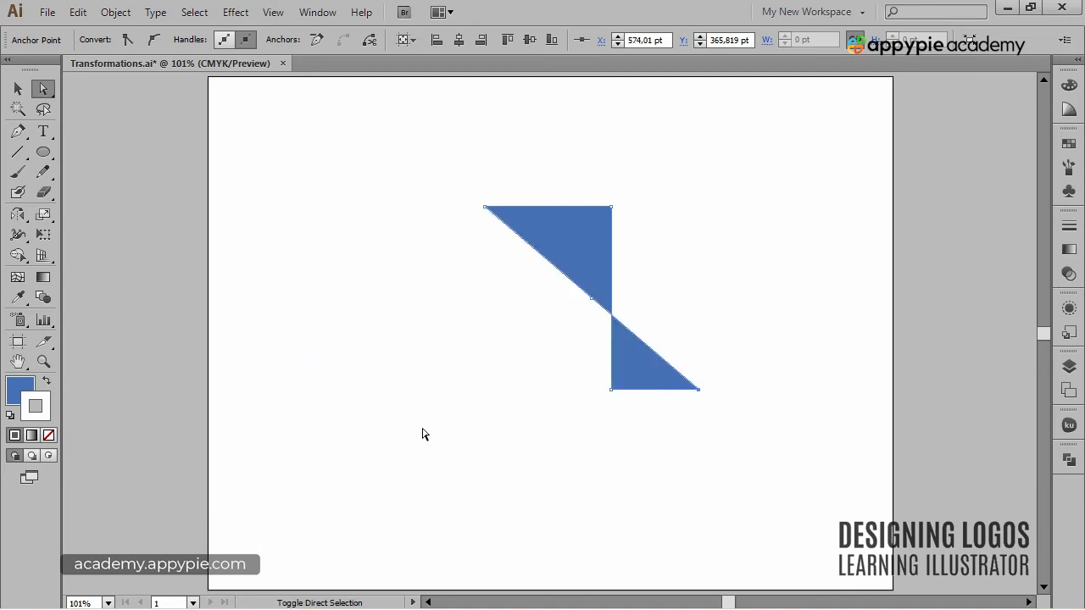
{"action": "type", "text": "324,01"}
{"action": "key", "text": "Tab"}
{"action": "type", "text": "-134,181"}
{"action": "key", "text": "Return"}
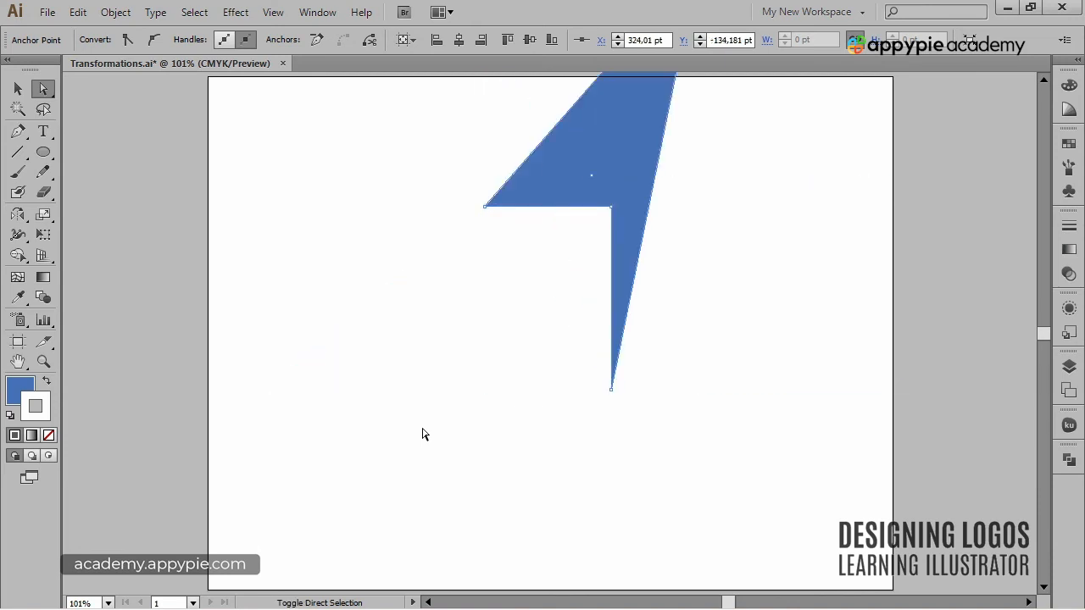
Bring the anchor point back to Y 365,819 pt and shift it to X 524,01 pt
{"action": "key", "text": "ctrl+z"}
{"action": "key", "text": "ctrl+z"}
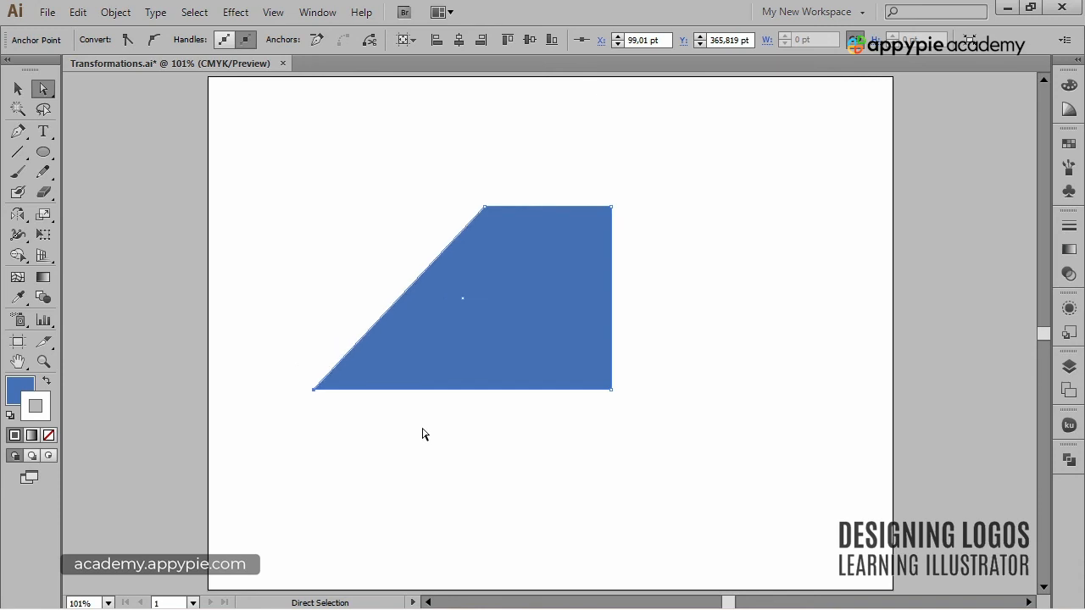
{"action": "type", "text": "524,01"}
{"action": "key", "text": "Return"}
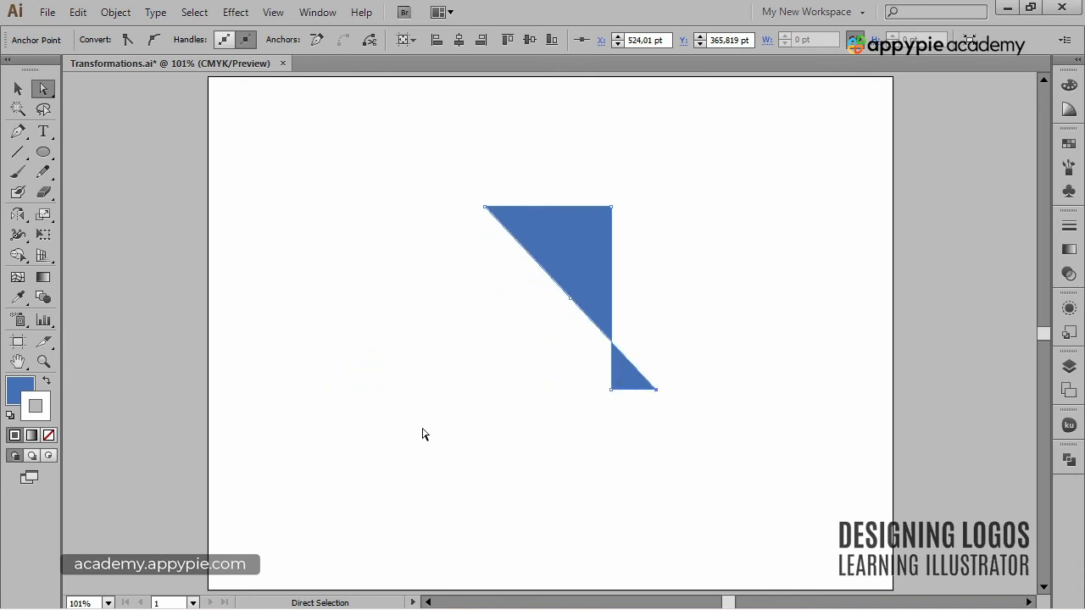
Undo the anchor point's moves until the original rectangle is restored, and deselect it
{"action": "key", "text": "ctrl+z"}
{"action": "key", "text": "ctrl+z"}
{"action": "key", "text": "ctrl+z"}
{"action": "key", "text": "ctrl+shift+z"}
{"action": "key", "text": "ctrl+shift+z"}
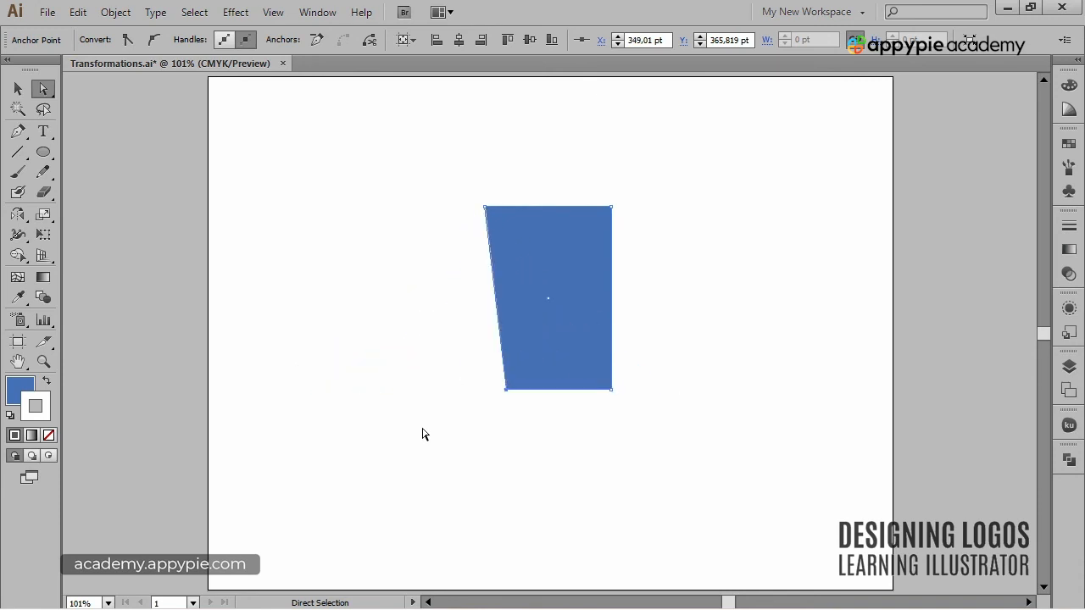
{"action": "key", "text": "ctrl+z"}
{"action": "left_click", "coordinate": [424, 434]}
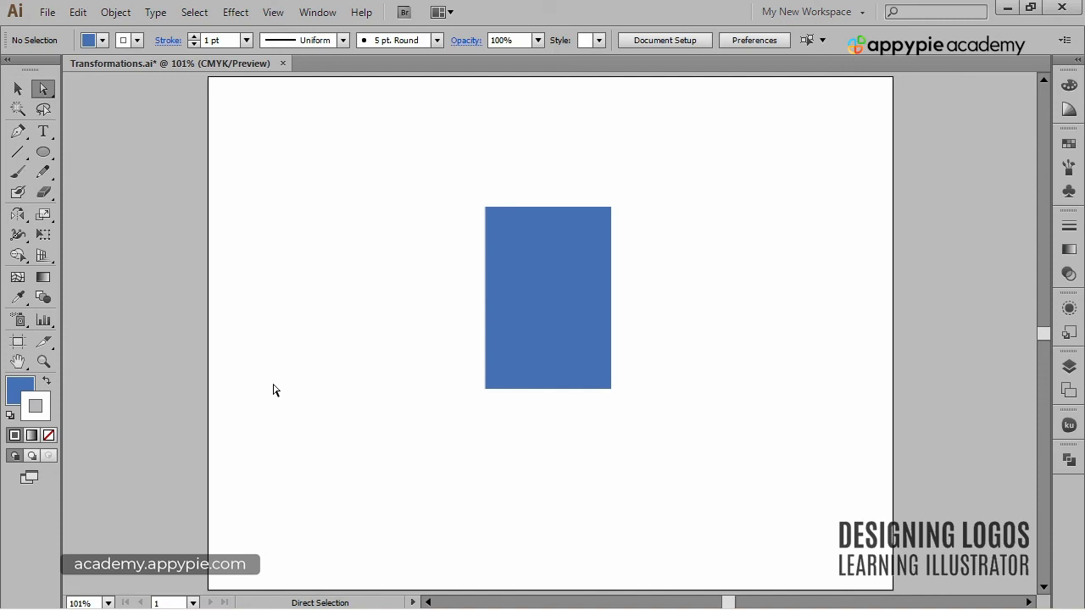
Remove the rectangle from the artboard and draw two vertical line segments, a longer one with a shorter one to its right
{"action": "key", "text": "ctrl+z"}
{"action": "key", "text": "ctrl+z"}
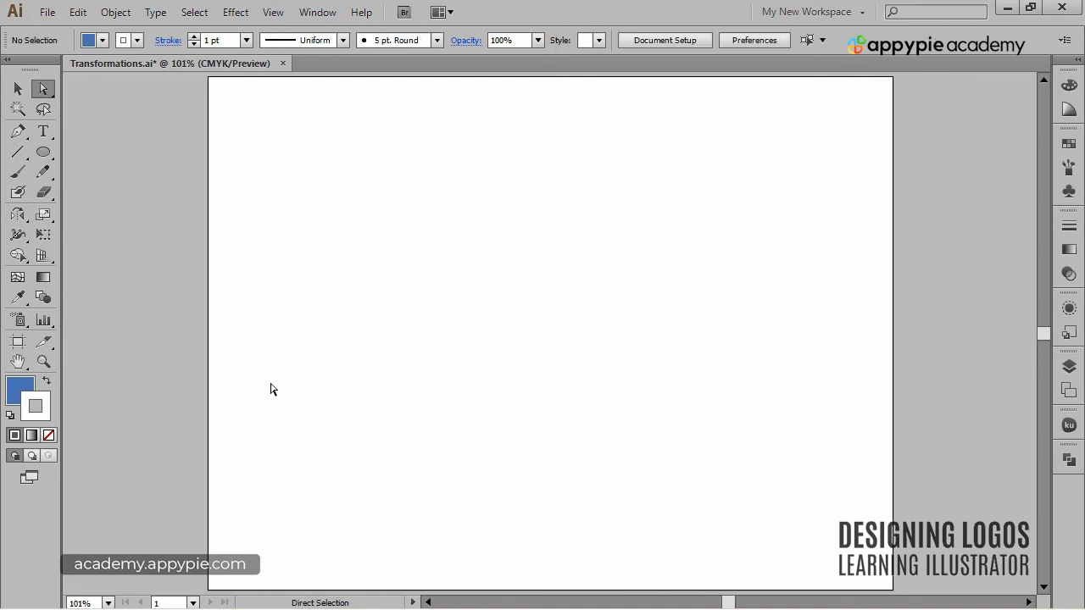
{"action": "key", "text": "backslash"}
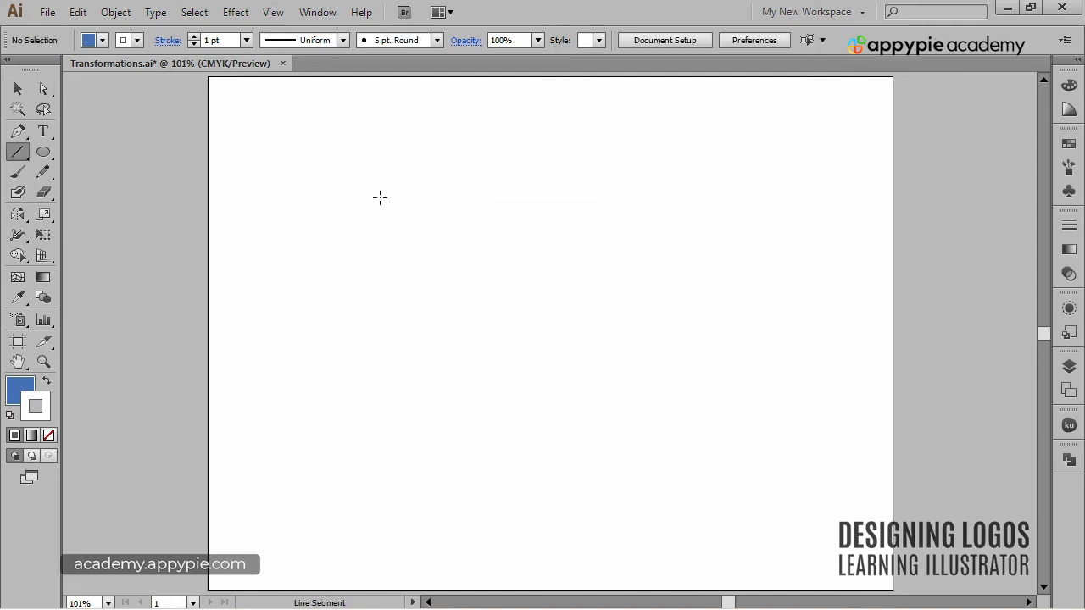
{"action": "mouse_move", "coordinate": [338, 193]}
{"action": "left_mouse_down"}
{"action": "mouse_move", "coordinate": [331, 271]}
{"action": "mouse_move", "coordinate": [351, 371]}
{"action": "mouse_move", "coordinate": [336, 371]}
{"action": "left_mouse_up"}
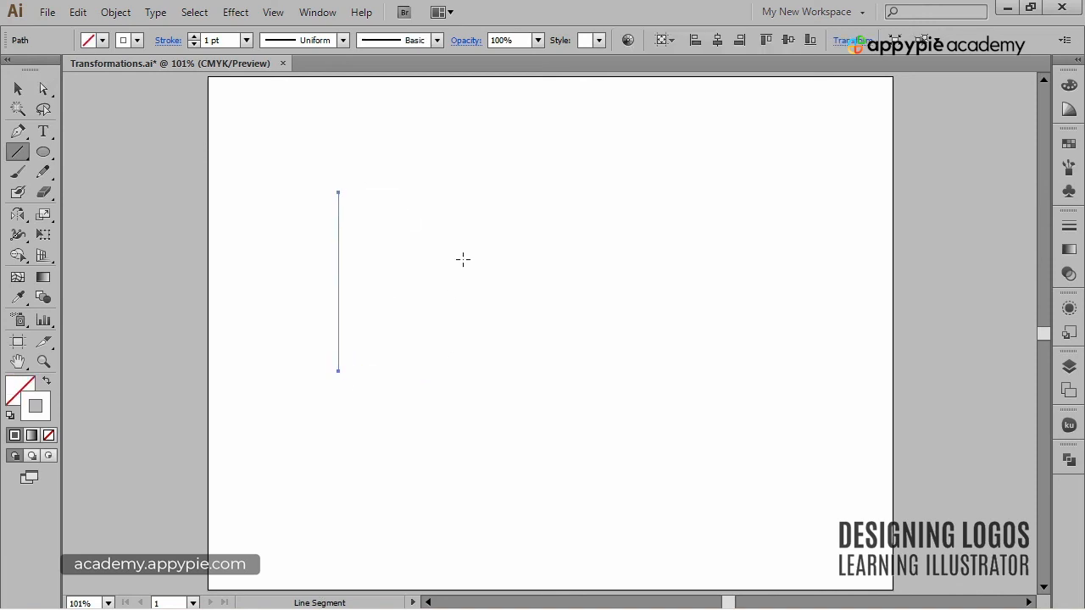
{"action": "key", "text": "ctrl+z"}
{"action": "left_click_drag", "start_coordinate": [474, 223], "coordinate": [463, 337]}
Select both vertical lines and set their stroke color to black
{"action": "left_click_drag", "start_coordinate": [267, 121], "coordinate": [611, 468]}
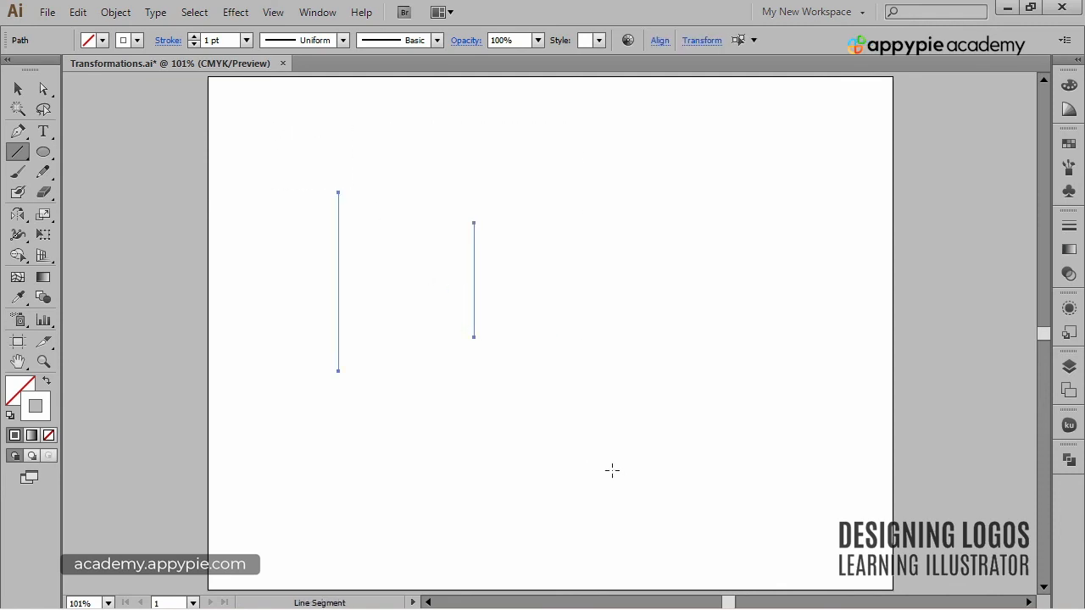
{"action": "left_click", "coordinate": [137, 42]}
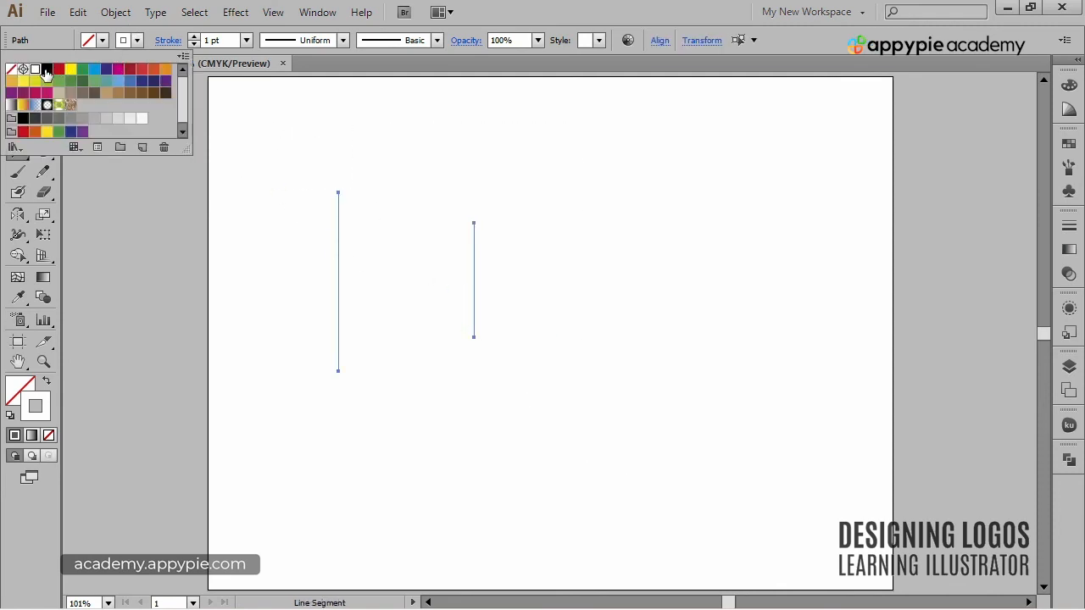
{"action": "left_click", "coordinate": [47, 69]}
{"action": "left_click", "coordinate": [566, 279]}
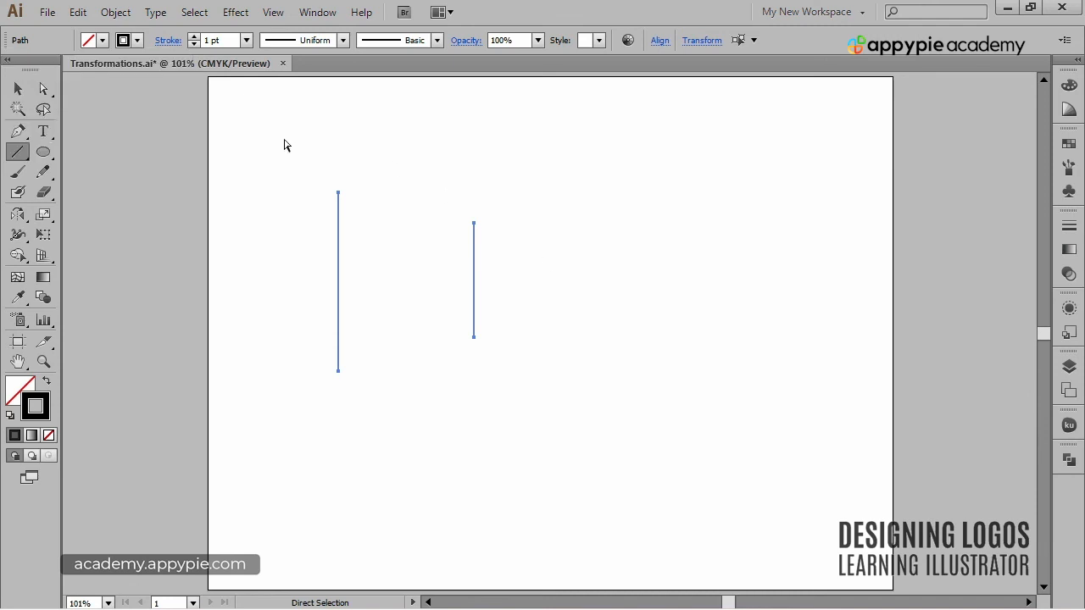
Reselect both lines, move them together down and right toward the middle of the artboard, and deselect them
{"action": "left_click", "coordinate": [284, 144], "text": "ctrl"}
{"action": "left_click_drag", "start_coordinate": [283, 146], "coordinate": [569, 433]}
{"action": "left_click_drag", "start_coordinate": [475, 272], "coordinate": [585, 316]}
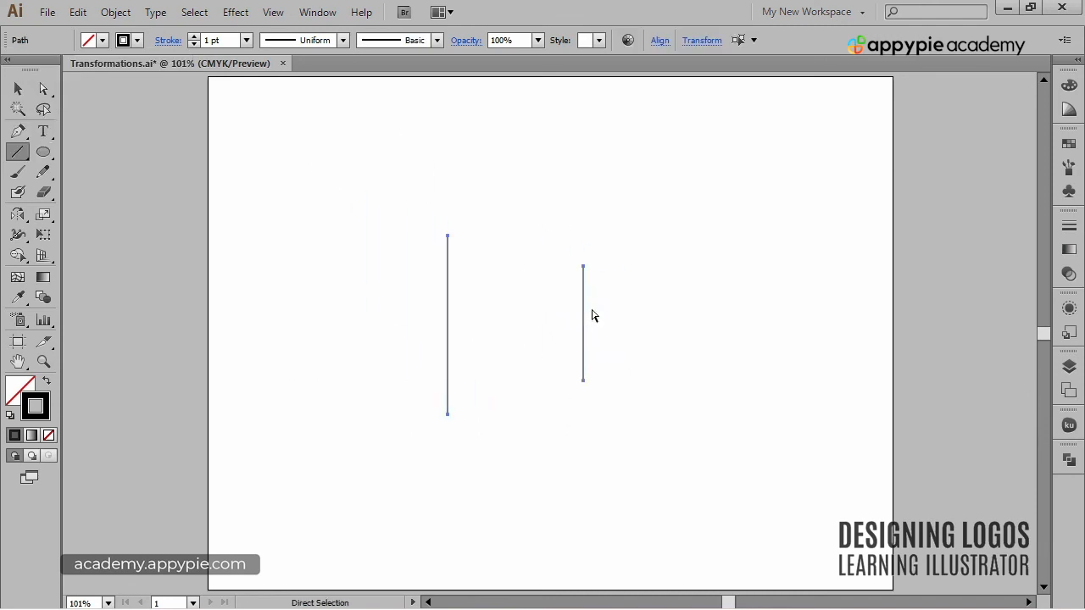
{"action": "left_click", "coordinate": [651, 234], "text": "ctrl"}
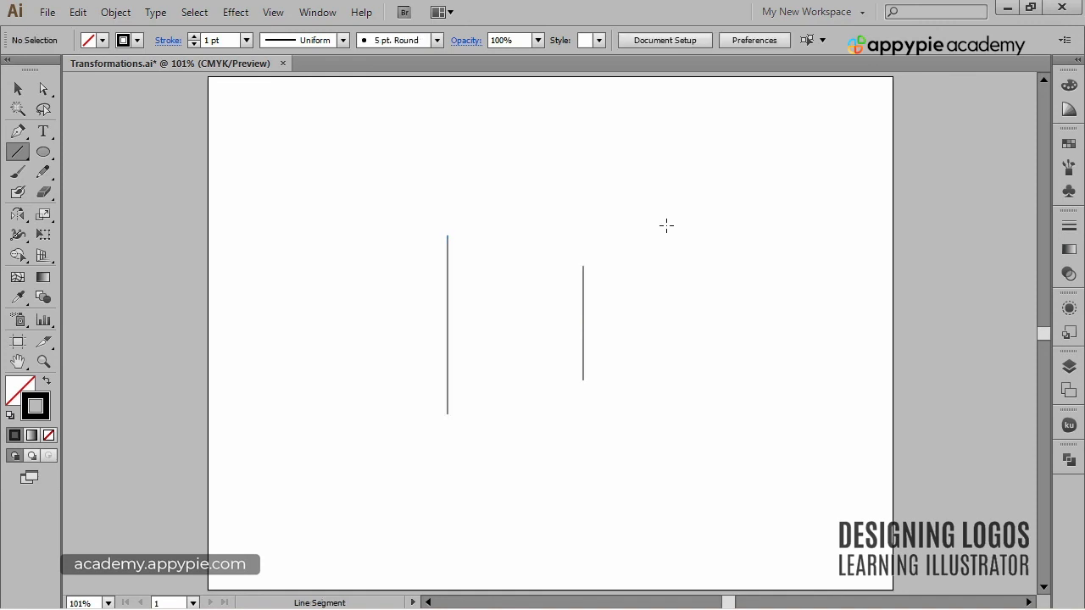
Select the top anchor points of both vertical lines and join them with a straight segment using Join
{"action": "key", "text": "ctrl"}
{"action": "left_click", "coordinate": [40, 88]}
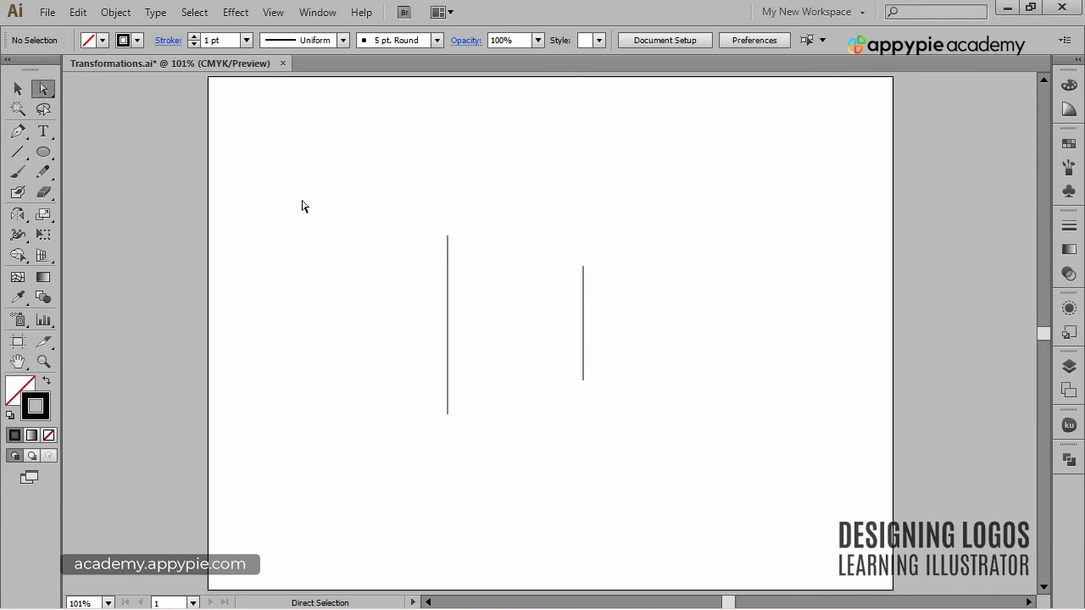
{"action": "left_click", "coordinate": [448, 235]}
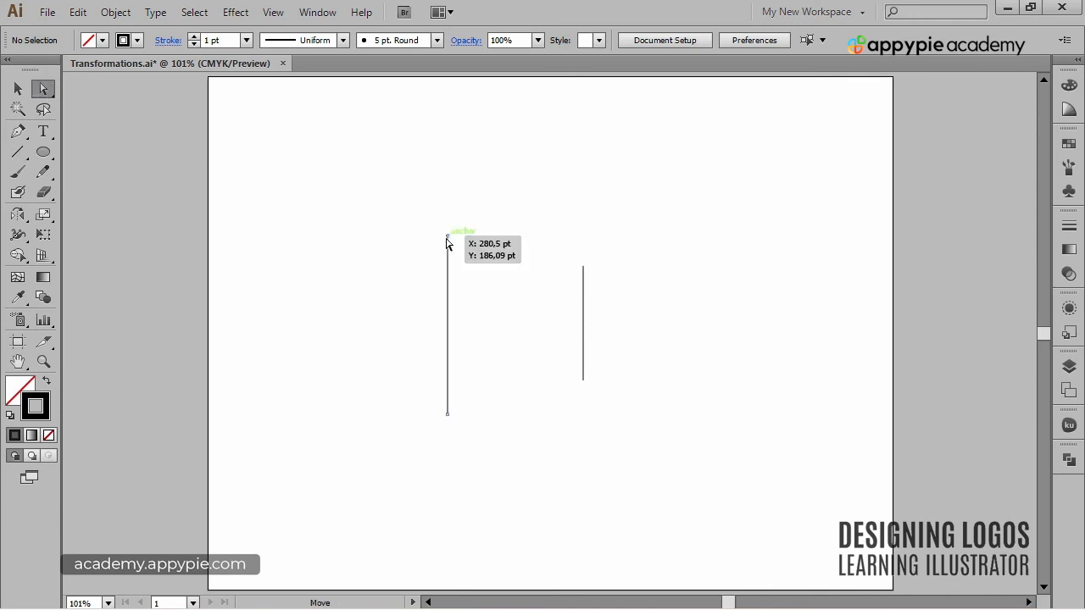
{"action": "left_click", "coordinate": [584, 268], "text": "shift"}
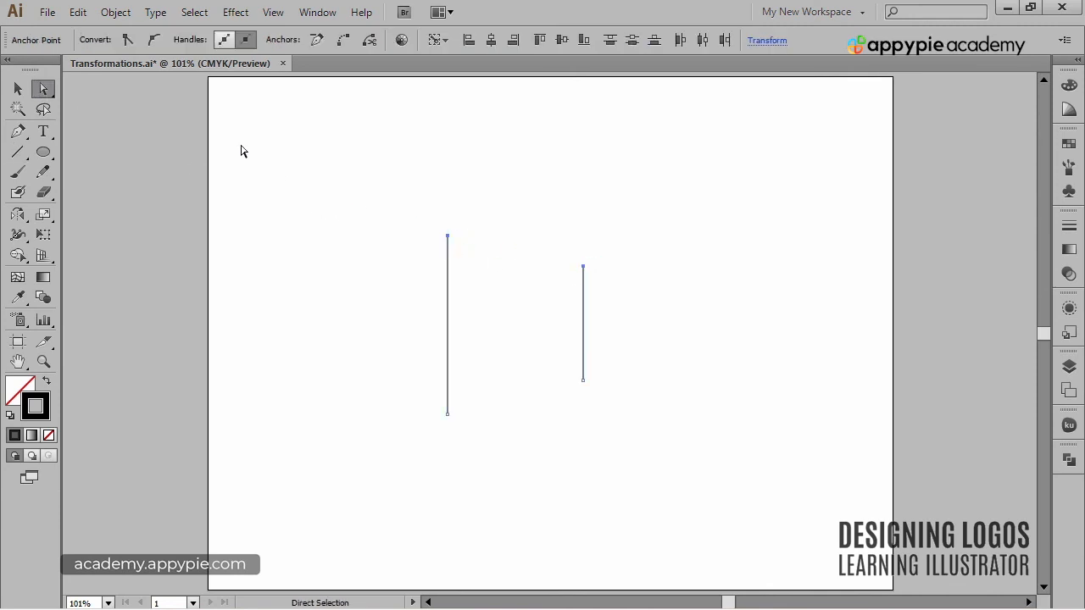
{"action": "left_click", "coordinate": [118, 12]}
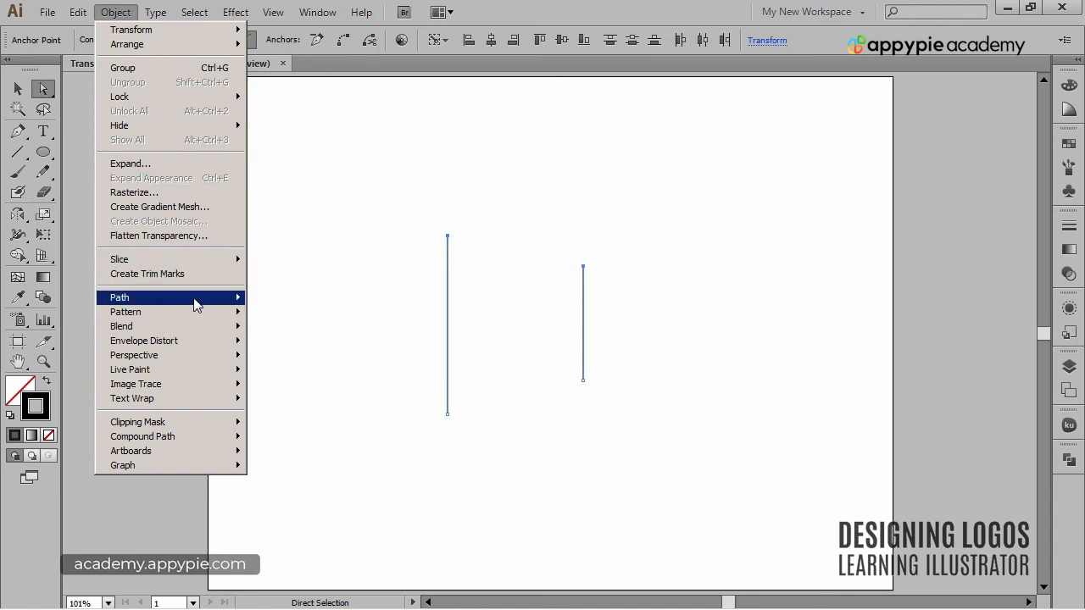
{"action": "mouse_move", "coordinate": [233, 299]}
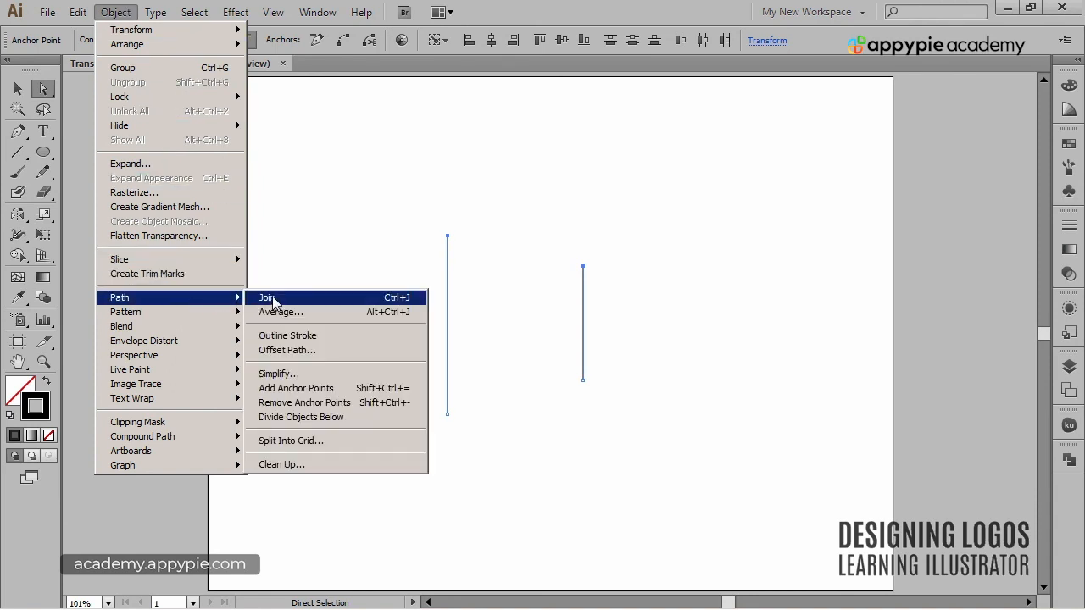
{"action": "left_click", "coordinate": [397, 297]}
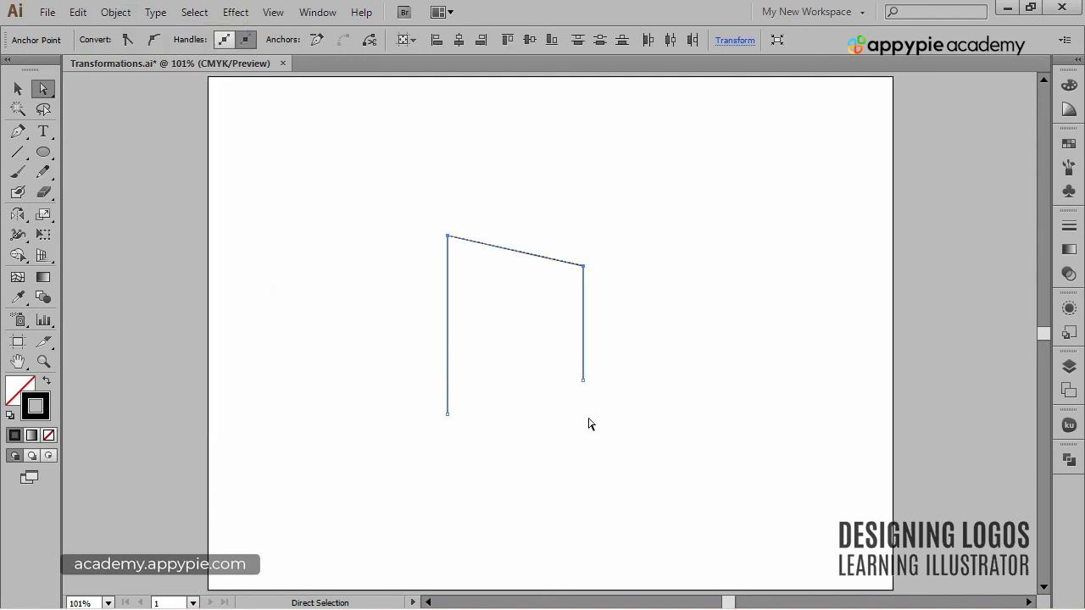
Select the bottom anchor points of the open path, join them to close the four-sided shape, and deselect it
{"action": "left_click_drag", "start_coordinate": [494, 447], "coordinate": [412, 401]}
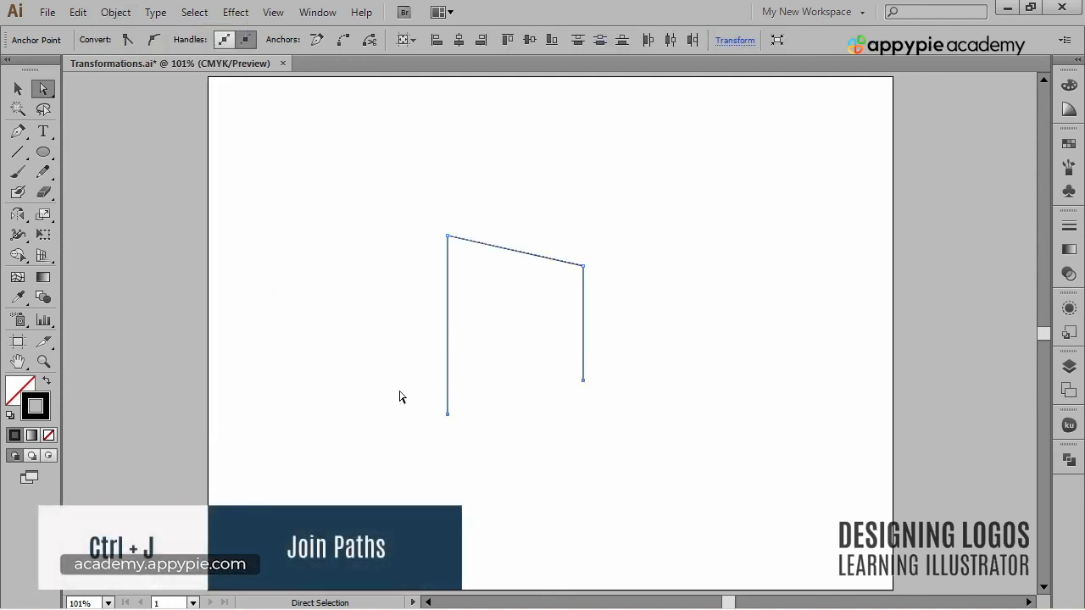
{"action": "key", "text": "ctrl+j"}
{"action": "left_click", "coordinate": [307, 422]}
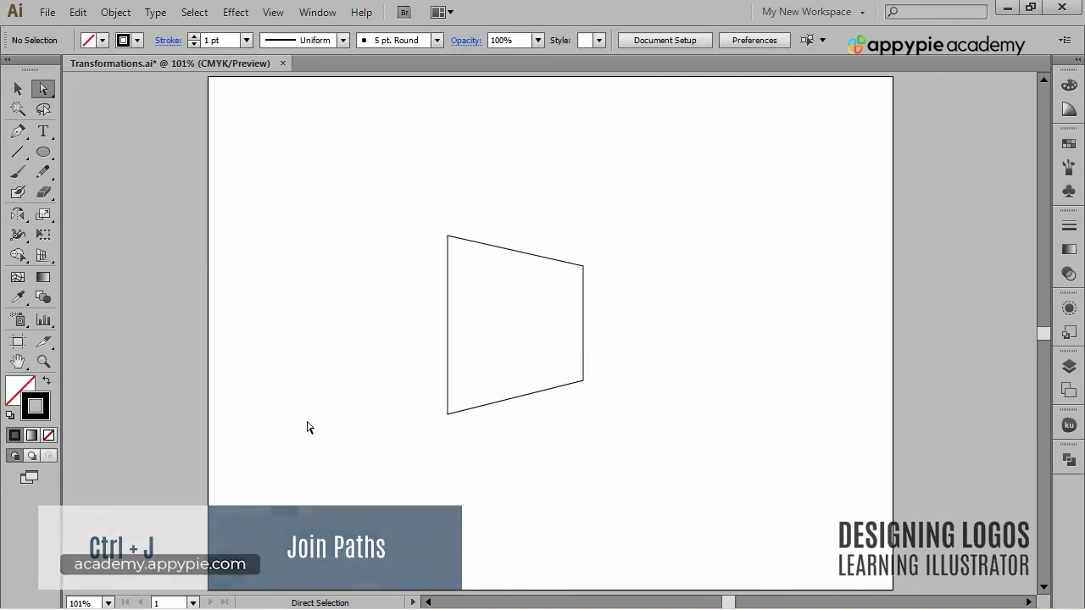